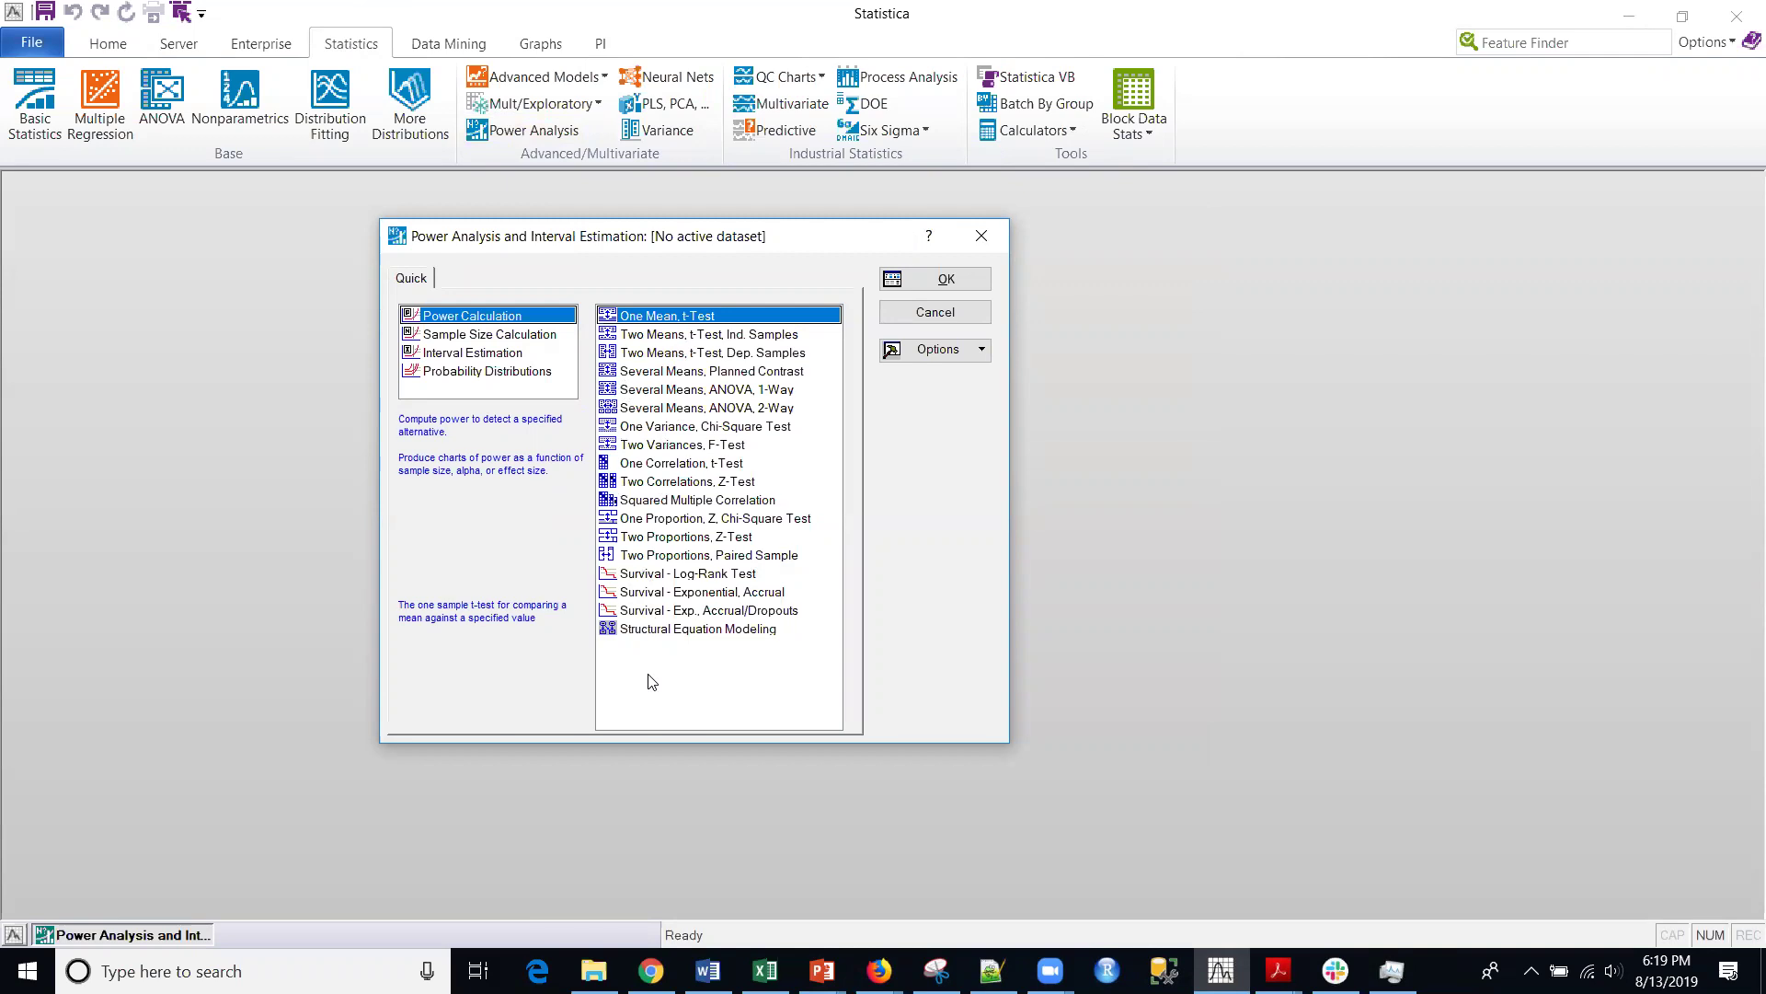
Browse the available tests for power calculation, sample size calculation, interval estimation and probability distributions.
{"action": "left_click", "coordinate": [695, 482]}
{"action": "left_click", "coordinate": [698, 466]}
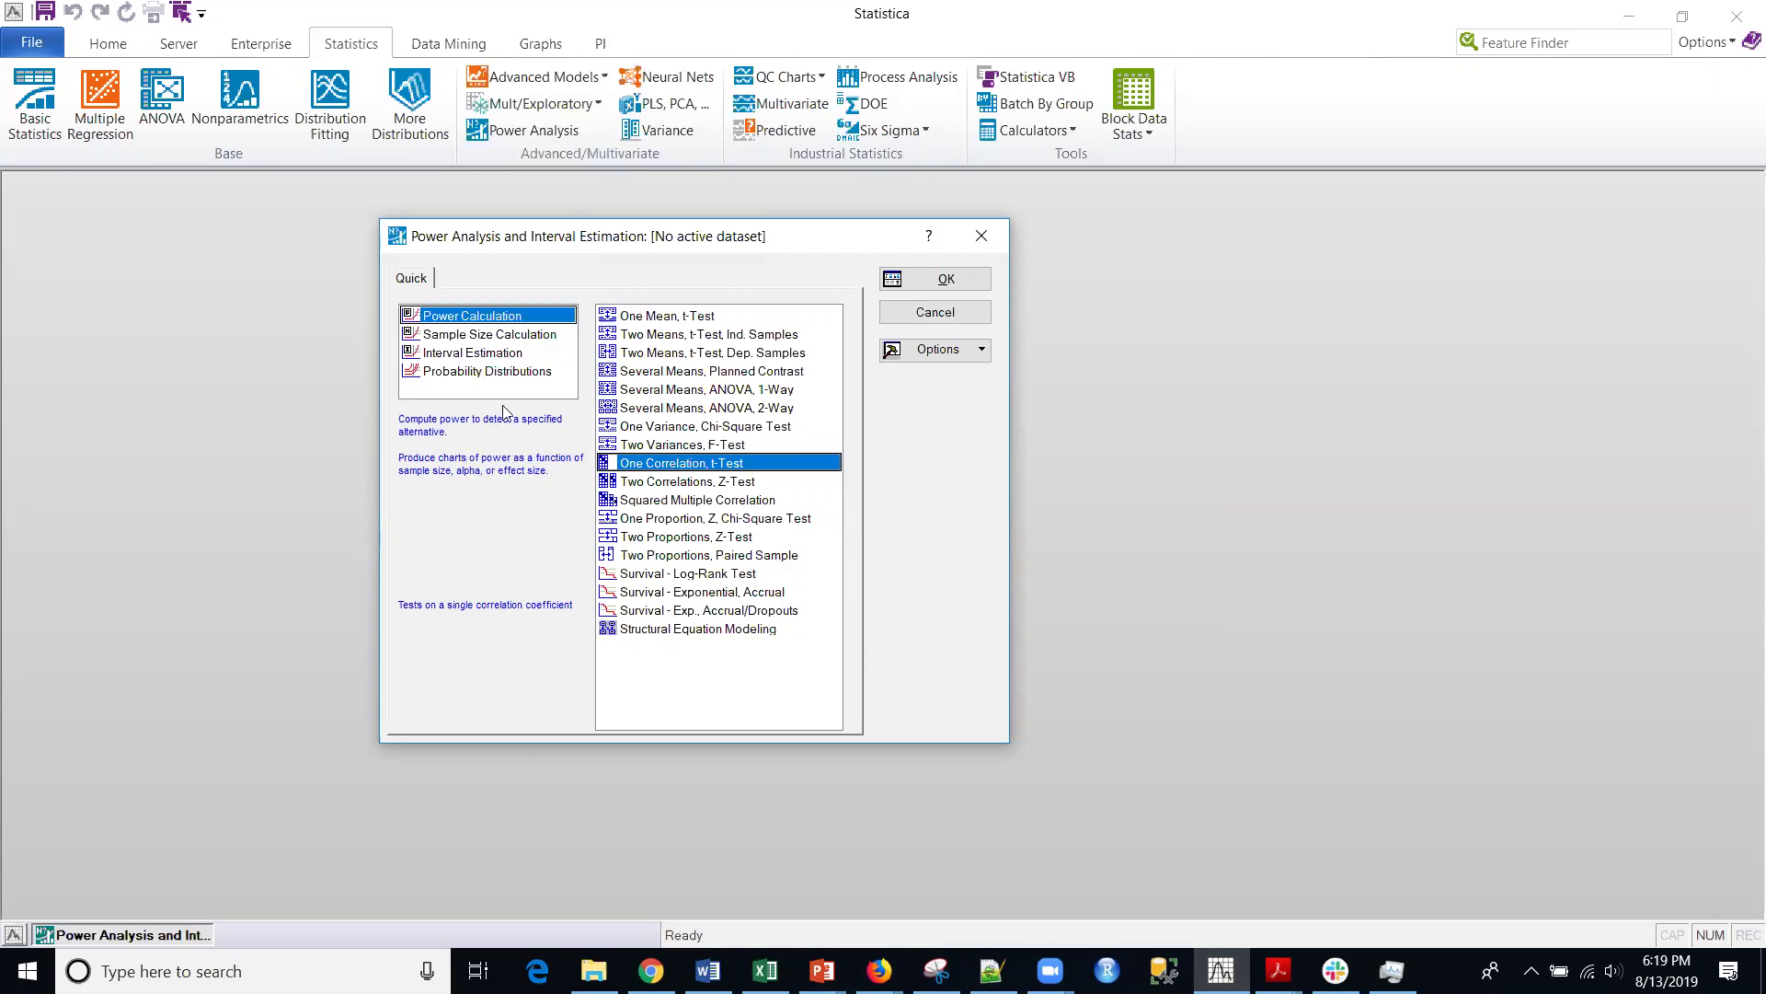
{"action": "left_click", "coordinate": [517, 342]}
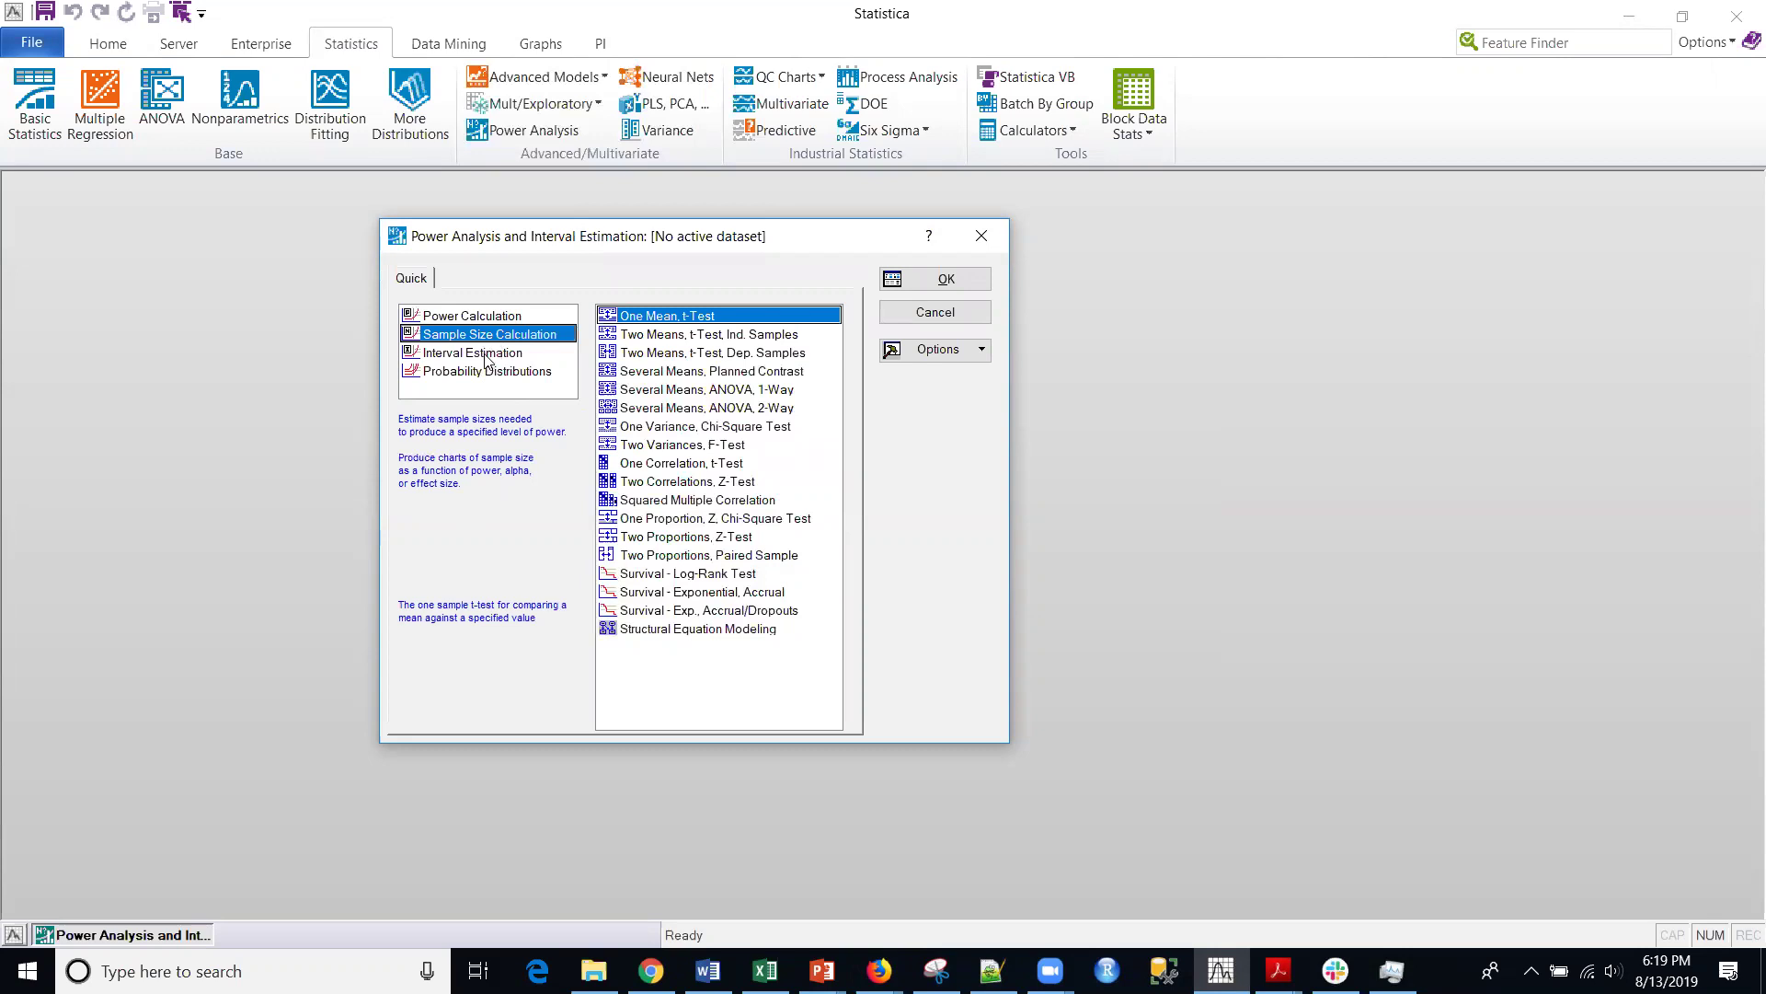
{"action": "left_click", "coordinate": [486, 355]}
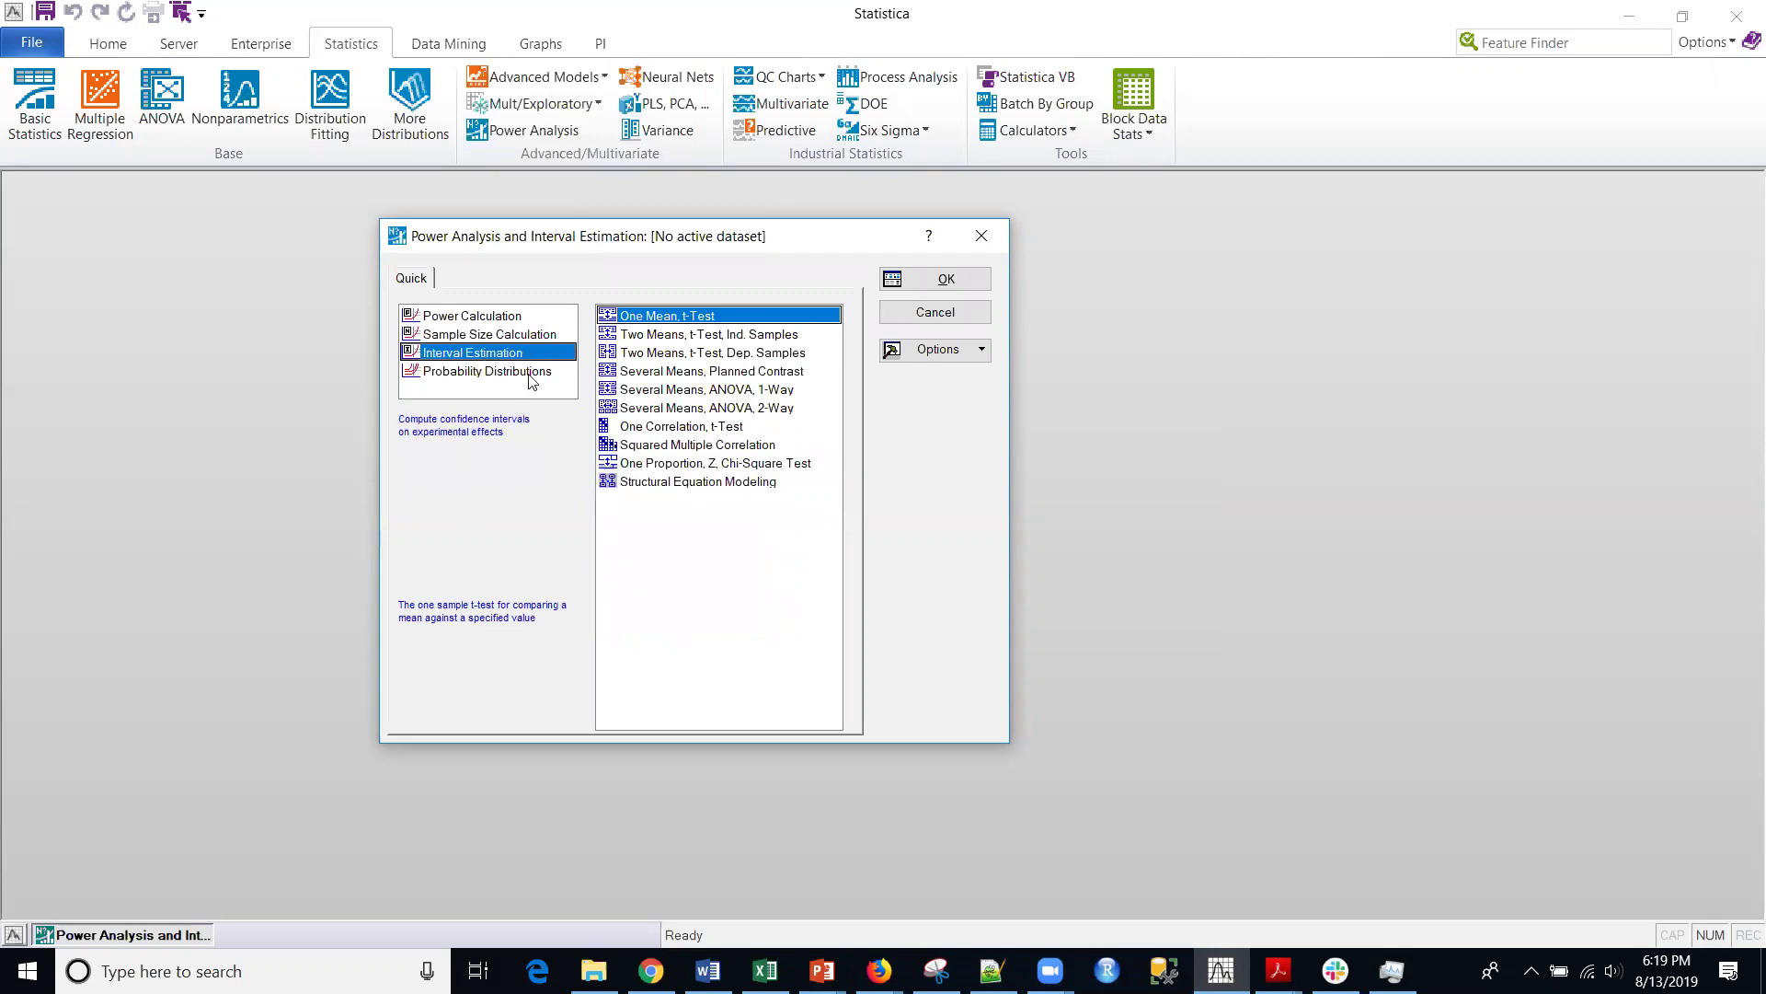
{"action": "left_click", "coordinate": [484, 372]}
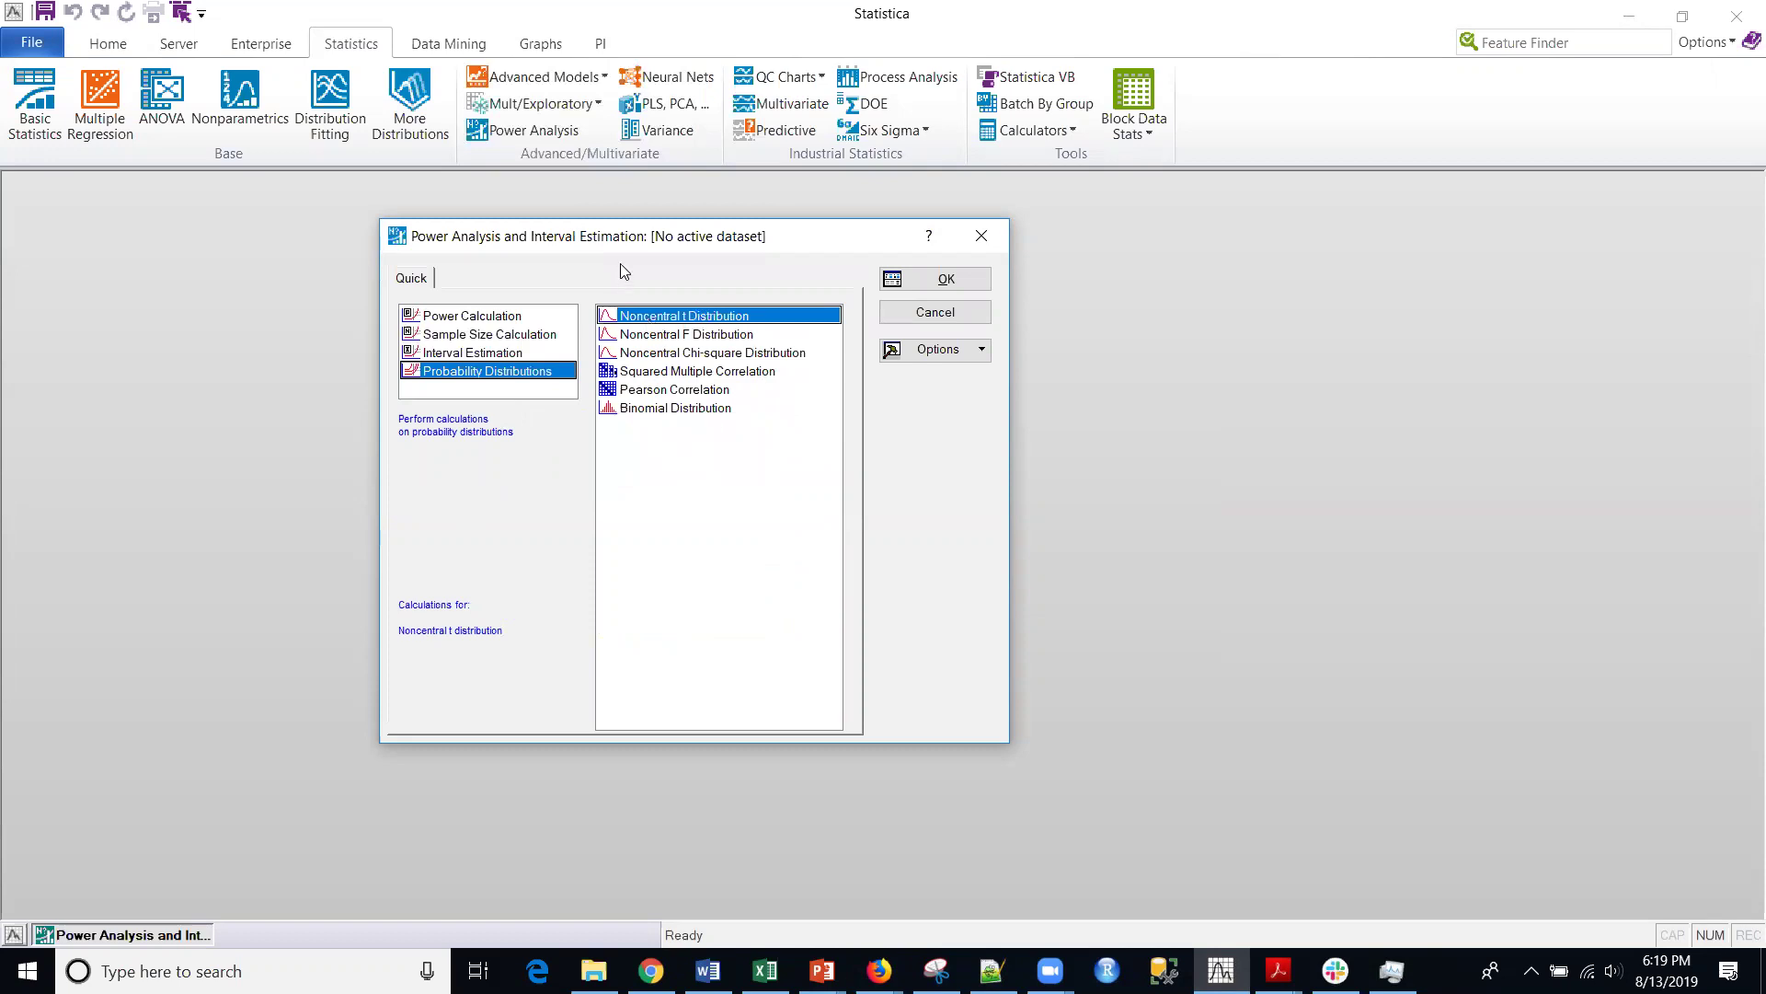
{"action": "left_click", "coordinate": [494, 321]}
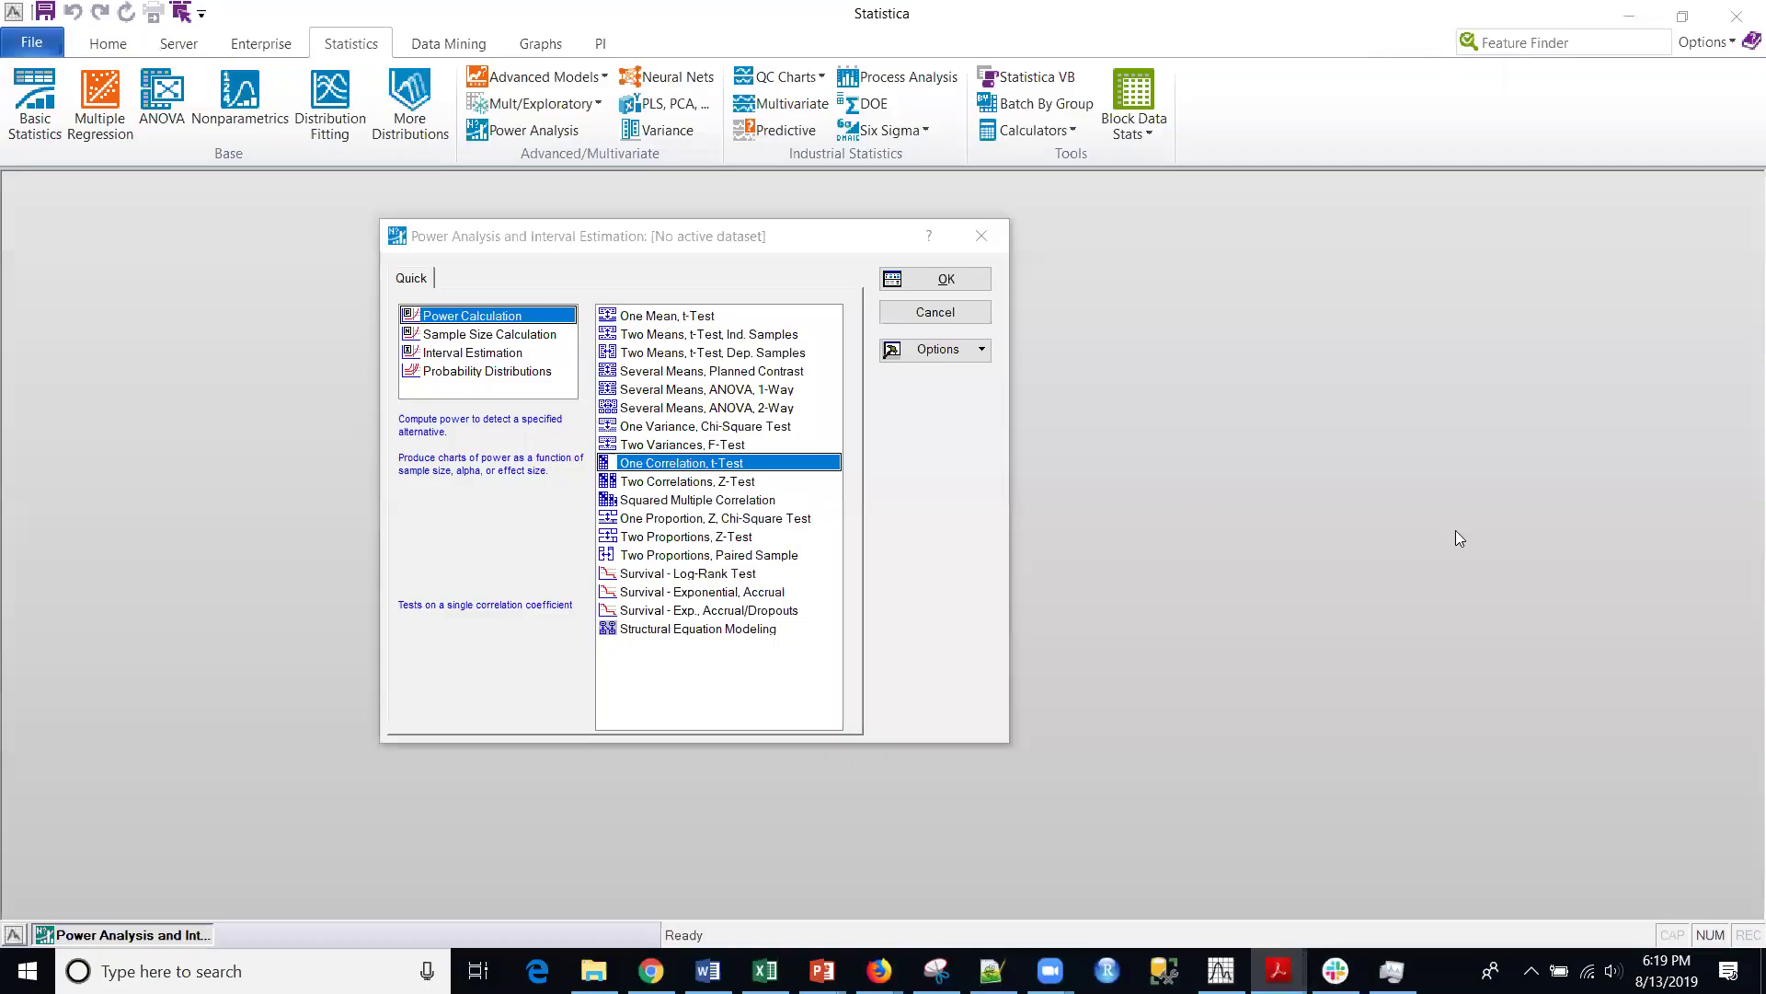
Open the power calculation parameters for the One Mean, t-Test.
{"action": "left_click", "coordinate": [646, 320]}
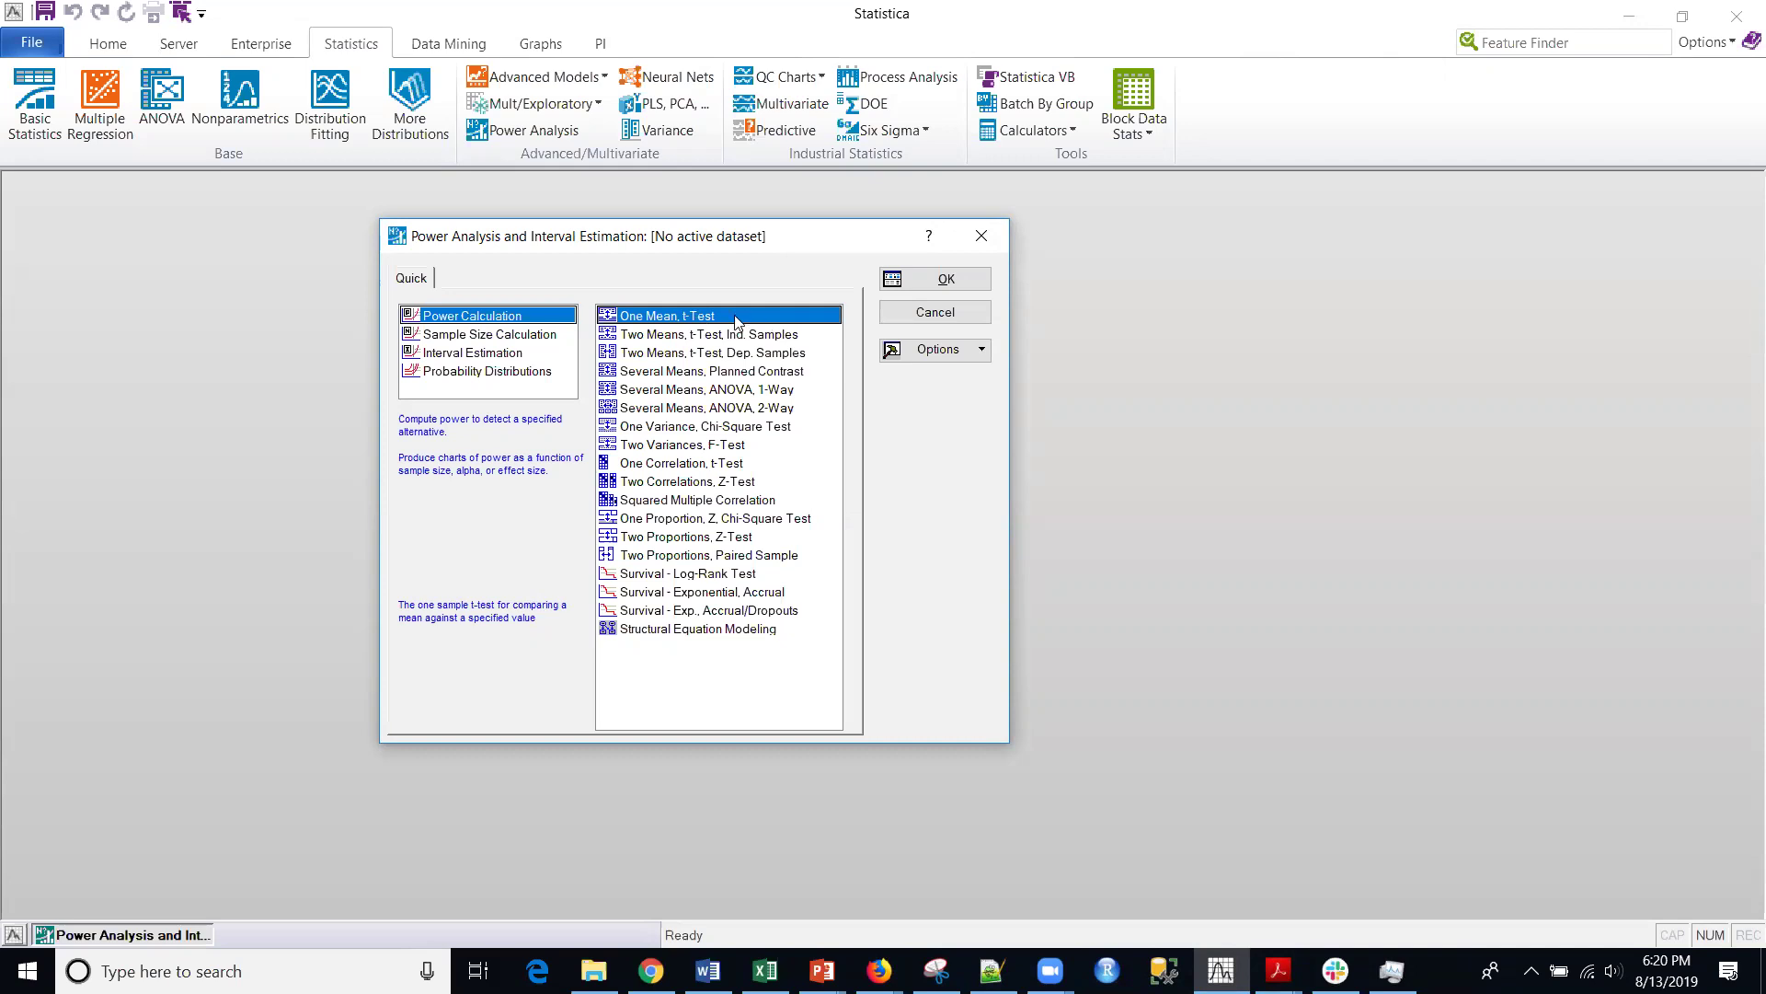
{"action": "left_click", "coordinate": [947, 280]}
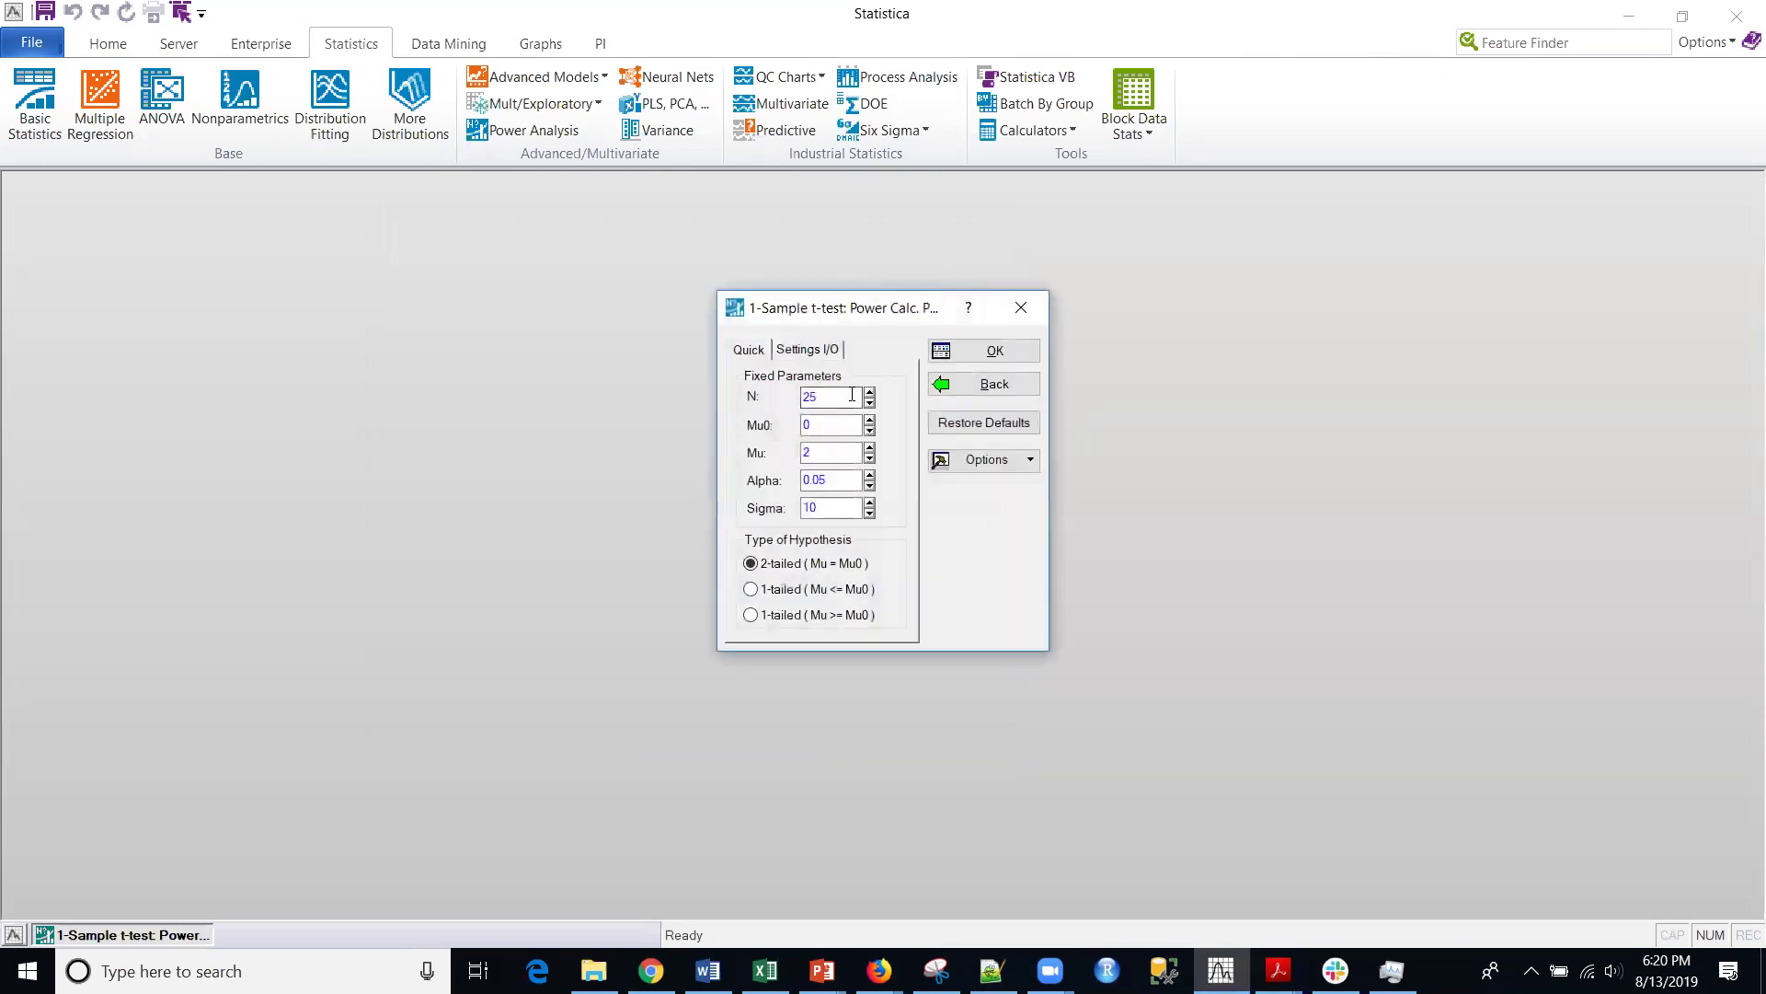
{"action": "key", "text": "alt+Tab"}
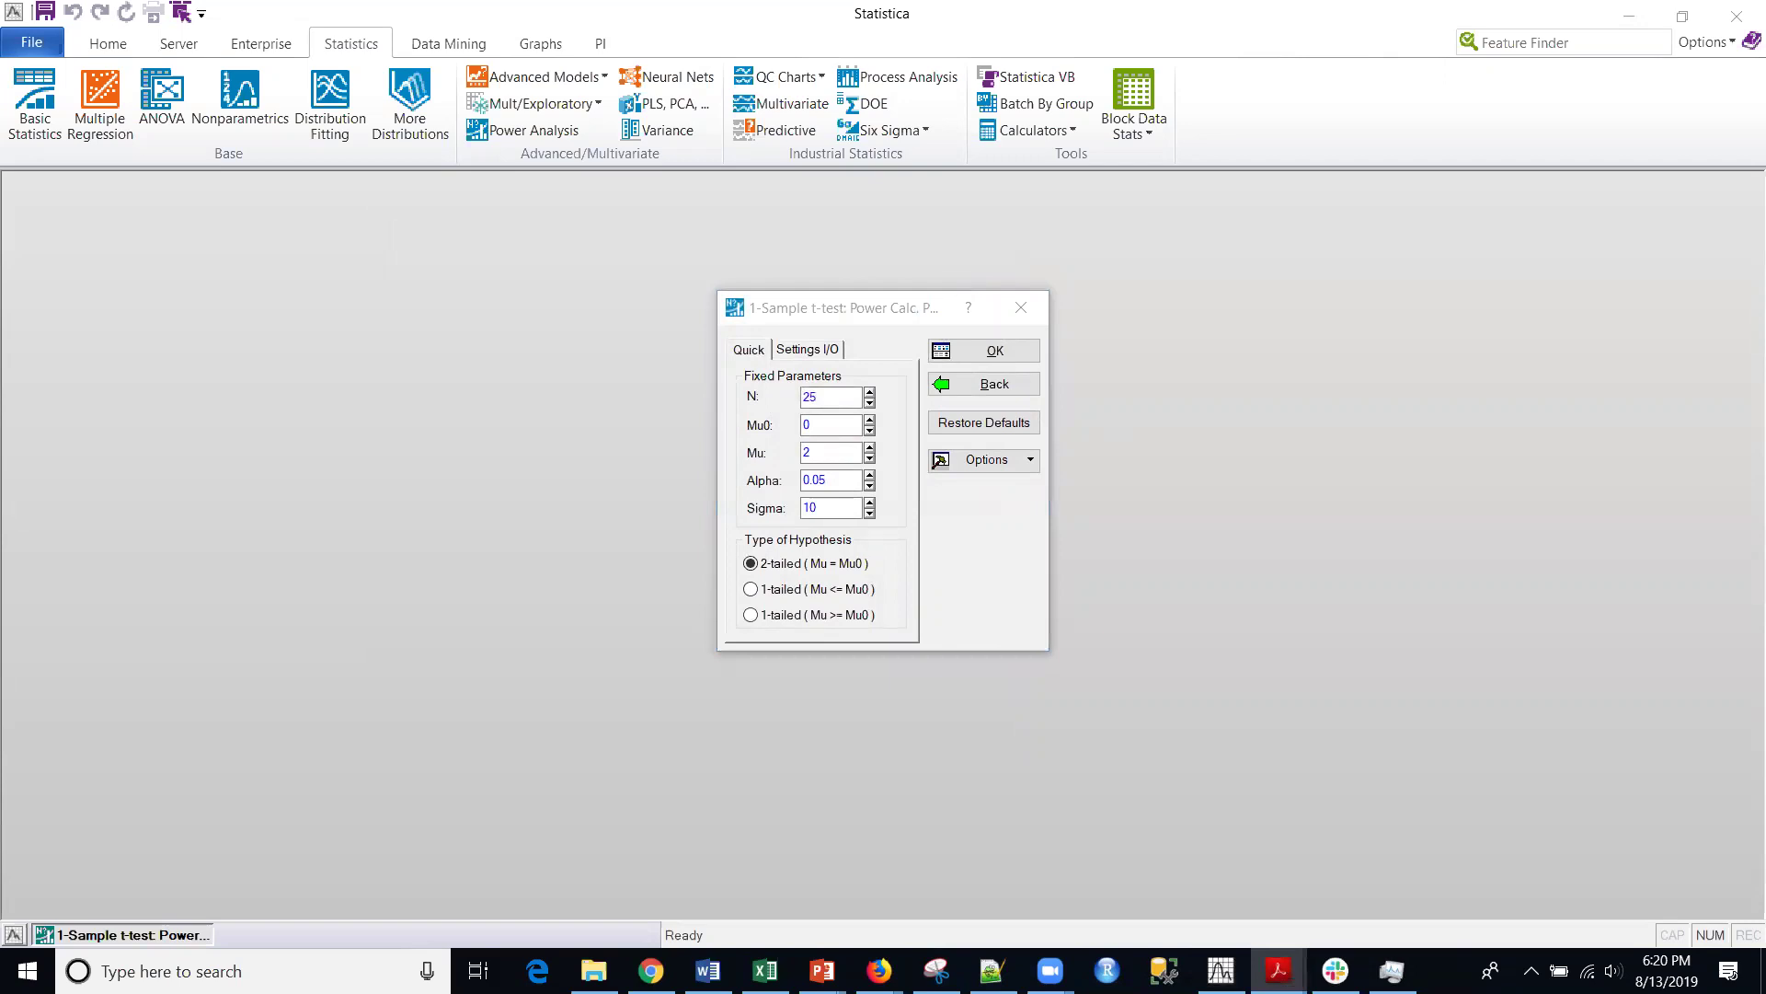
Set the sample size N to 15, the null mean Mu0 to 25 and the true mean Mu to 28.
{"action": "left_click", "coordinate": [807, 397]}
{"action": "type", "text": "15"}
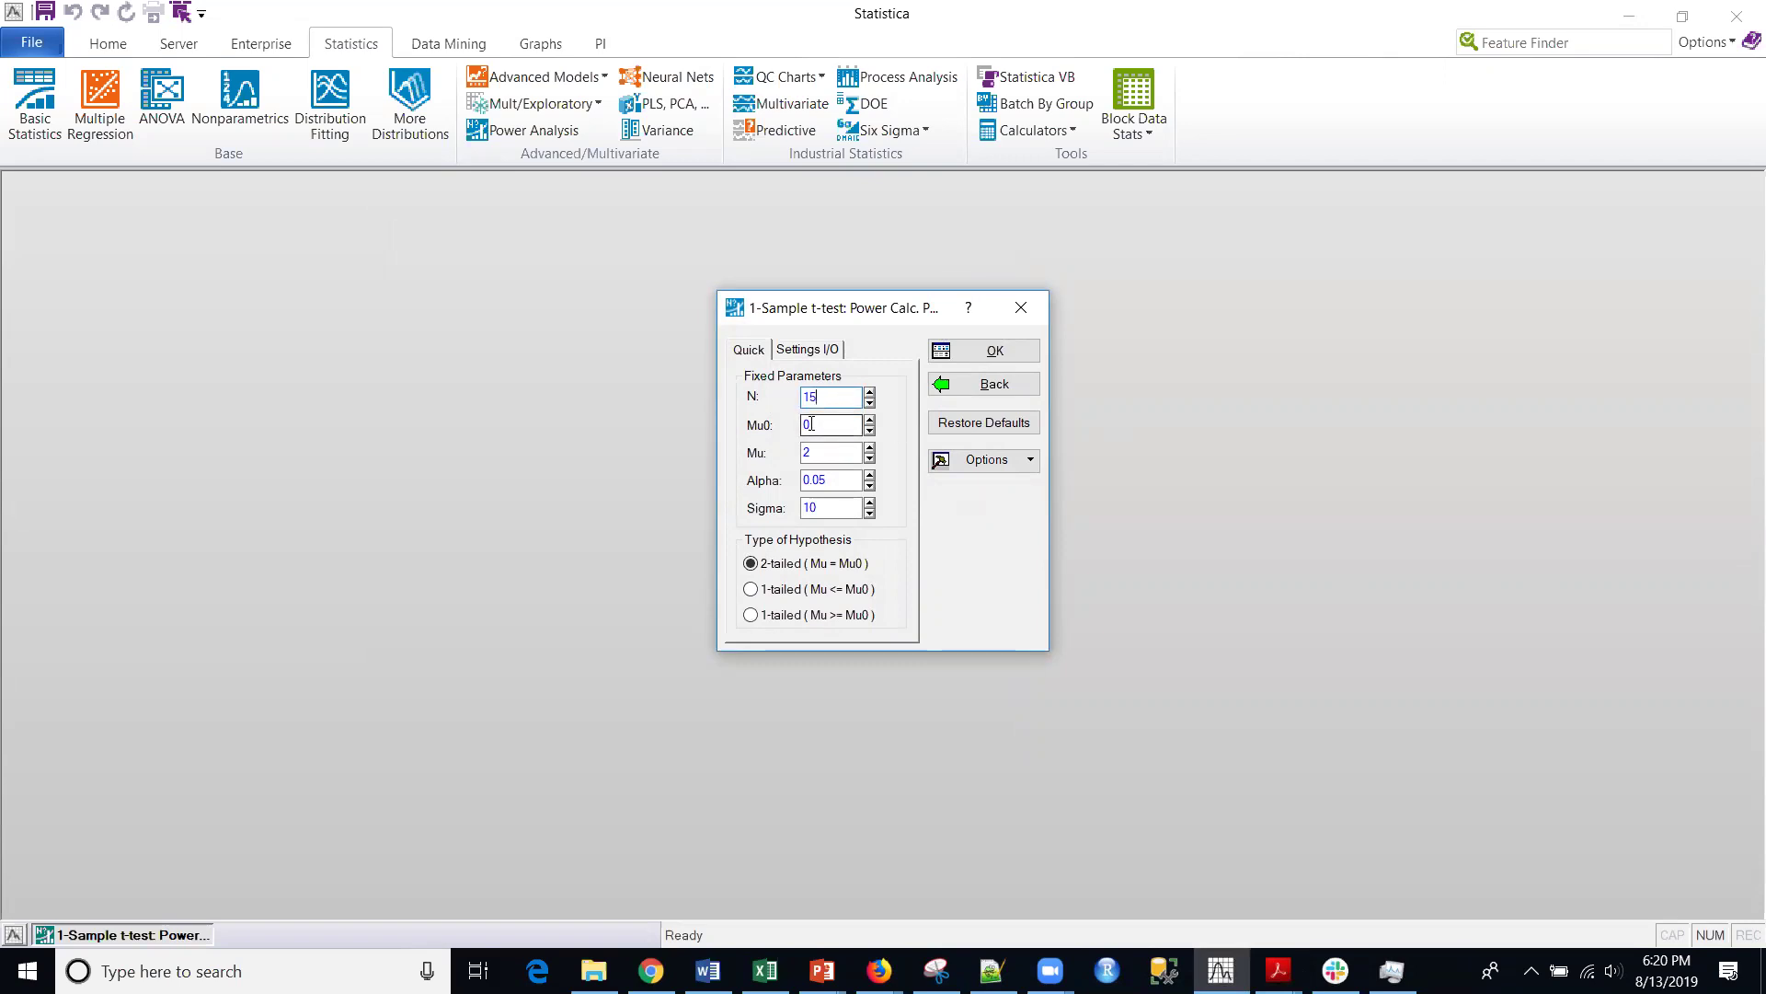
{"action": "key", "text": "Tab"}
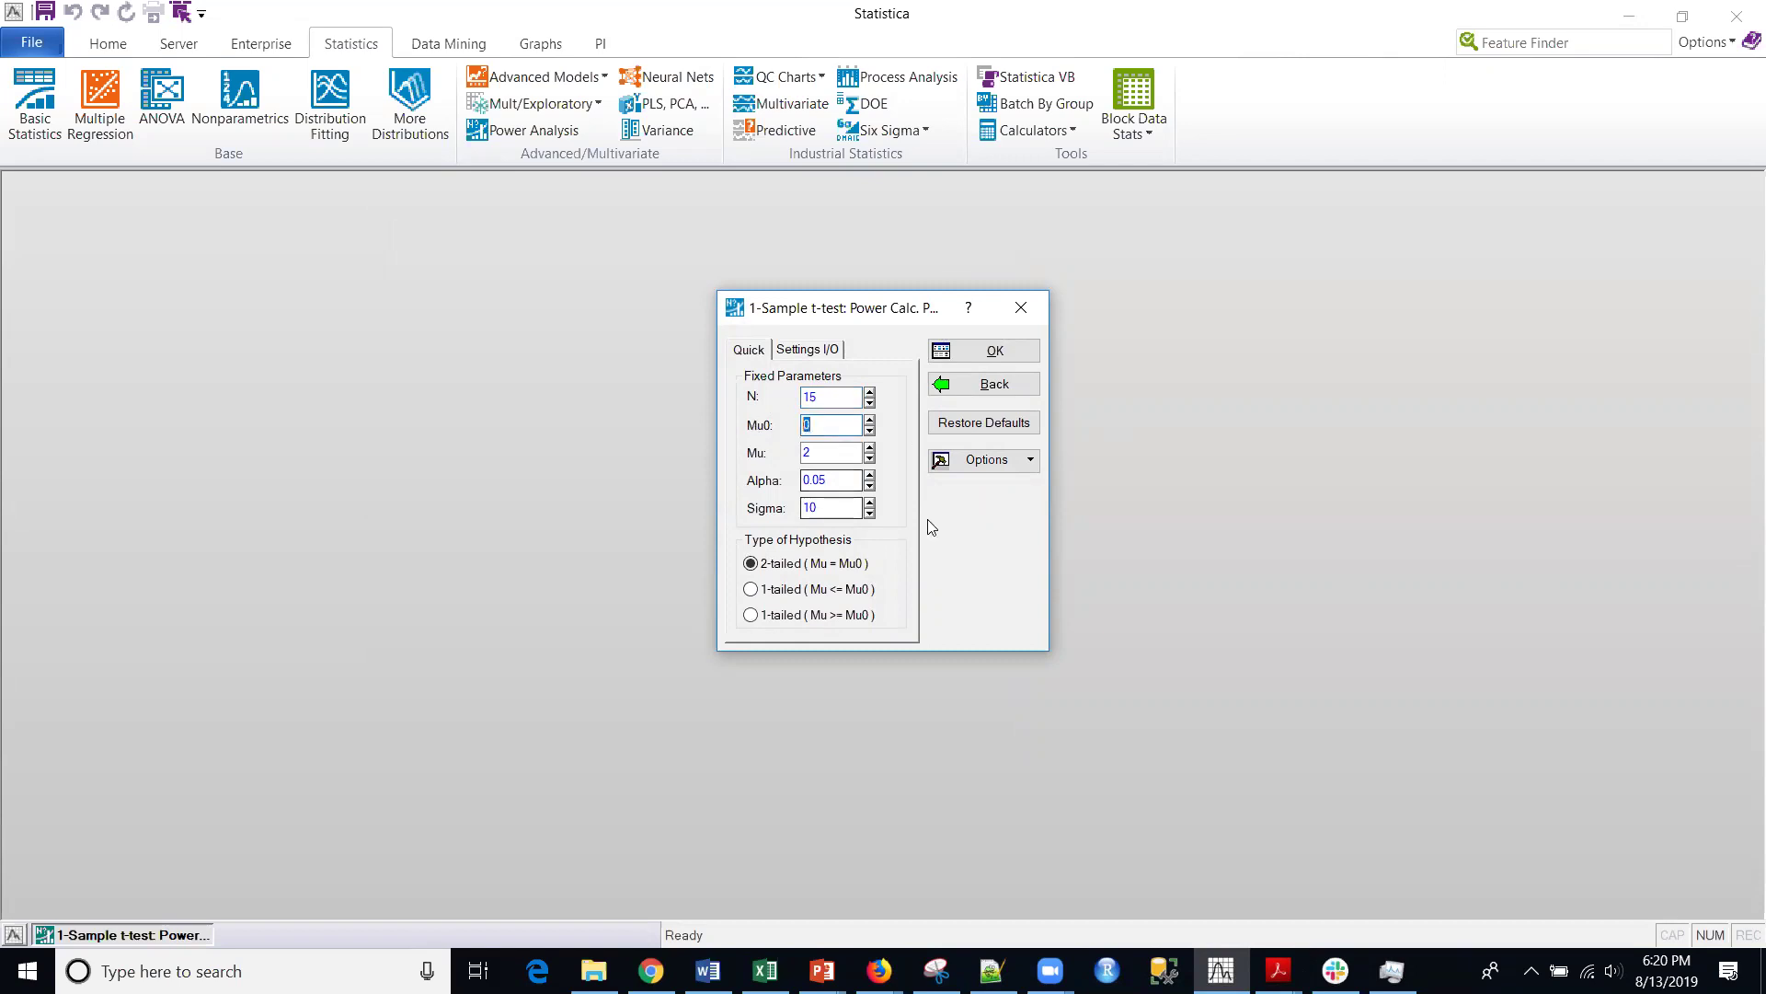
{"action": "type", "text": "25"}
{"action": "key", "text": "Tab"}
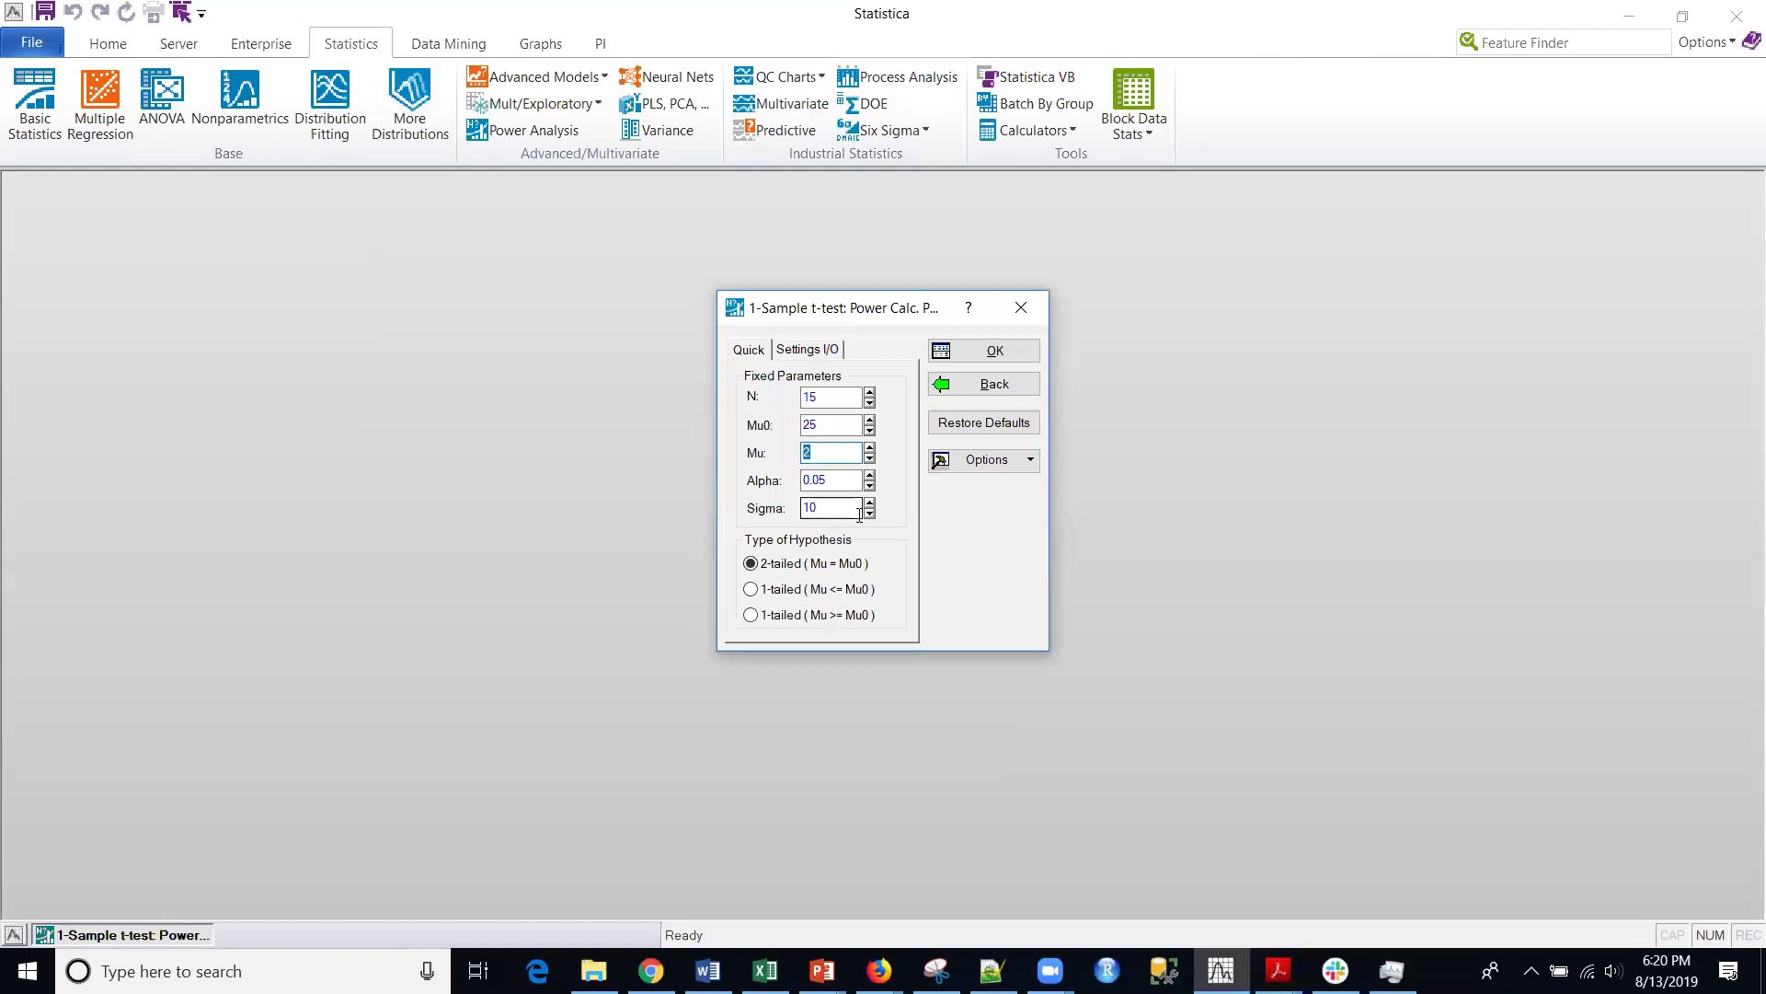
{"action": "type", "text": "28"}
Set Sigma to 6, choose the 1-tailed (Mu >= Mu0) hypothesis and accept the parameters.
{"action": "left_click", "coordinate": [841, 430]}
{"action": "left_click", "coordinate": [824, 426]}
{"action": "key", "text": "Tab"}
{"action": "key", "text": "Tab"}
{"action": "type", "text": "6"}
{"action": "left_click", "coordinate": [751, 615]}
{"action": "left_click", "coordinate": [1001, 351]}
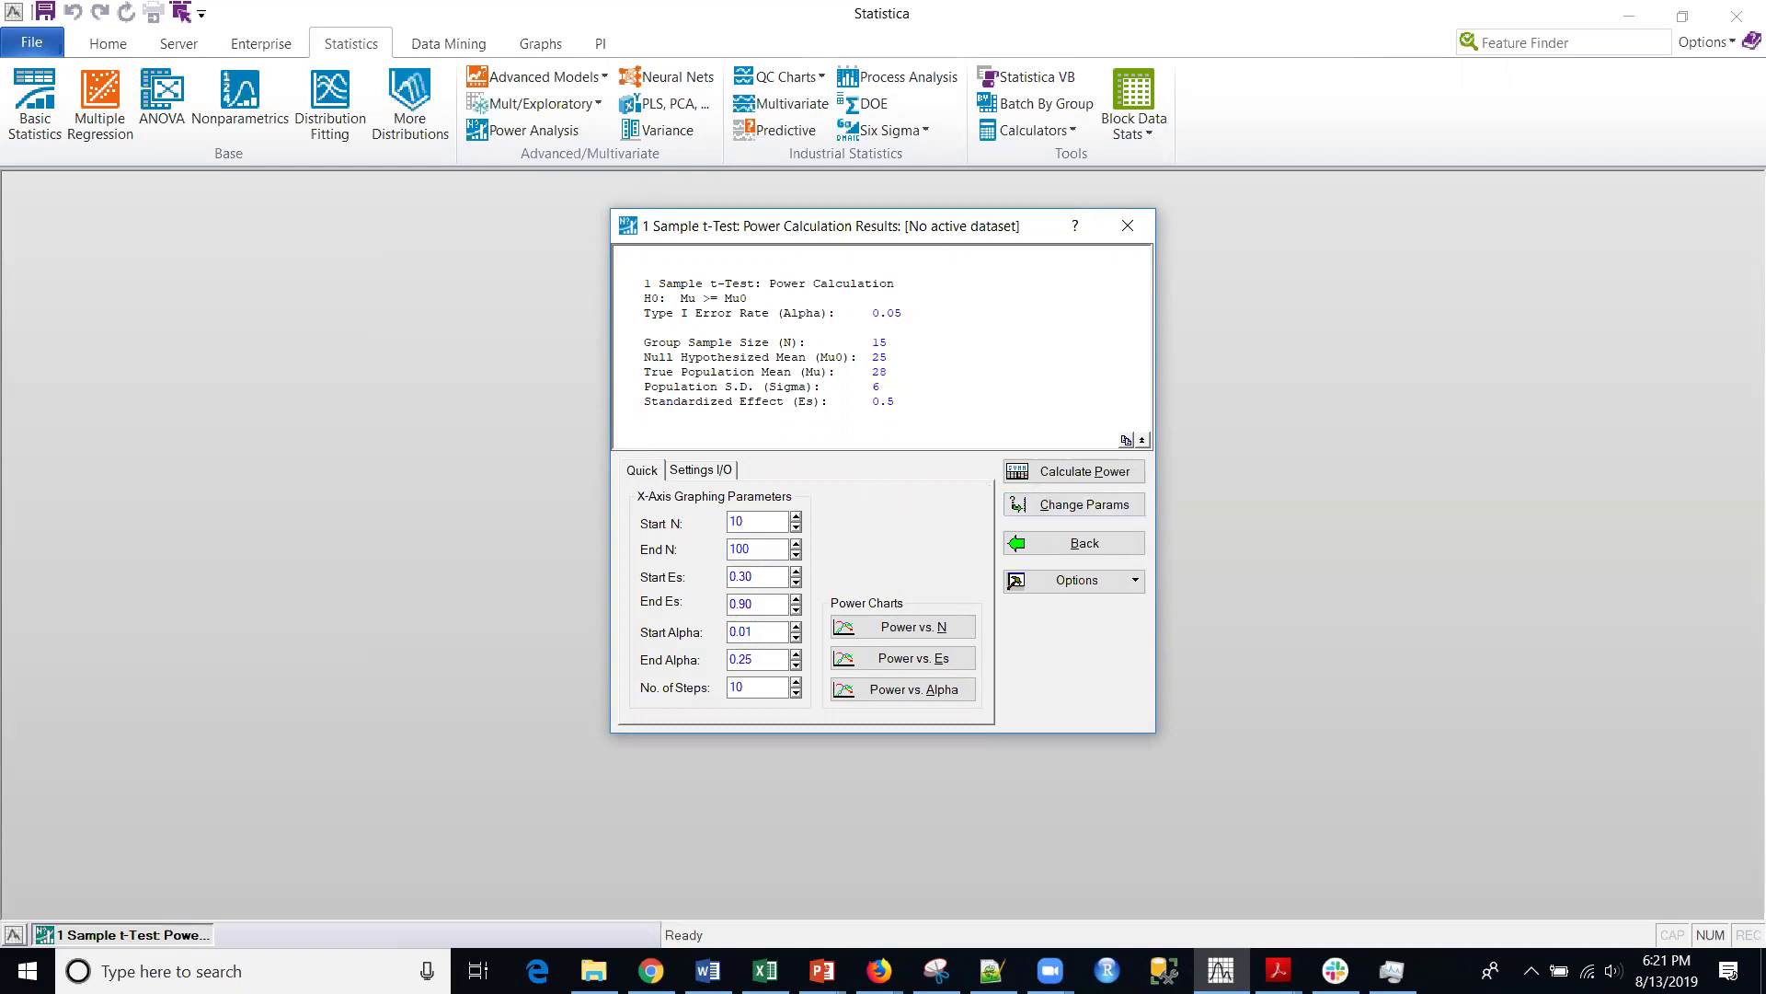
Try to calculate the power for the one-sample t-test under the Mu >= Mu0 hypothesis.
{"action": "left_click", "coordinate": [1029, 390]}
{"action": "key", "text": "alt+Tab"}
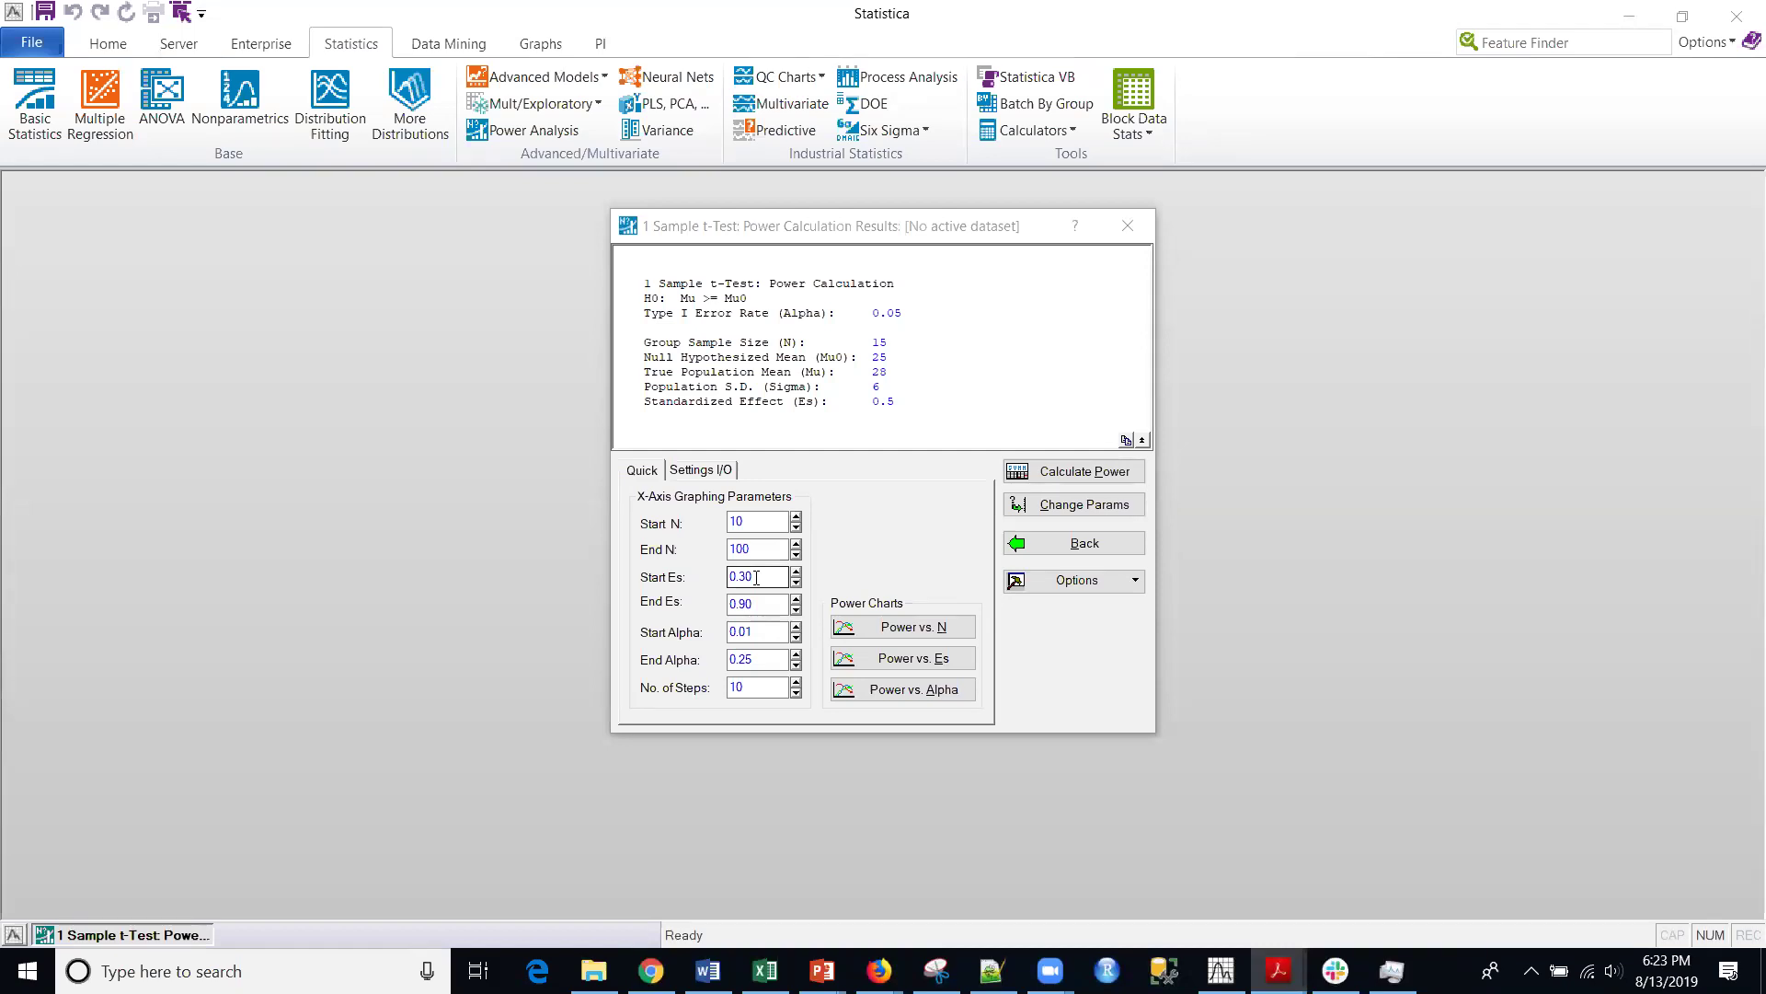
{"action": "left_click", "coordinate": [881, 355]}
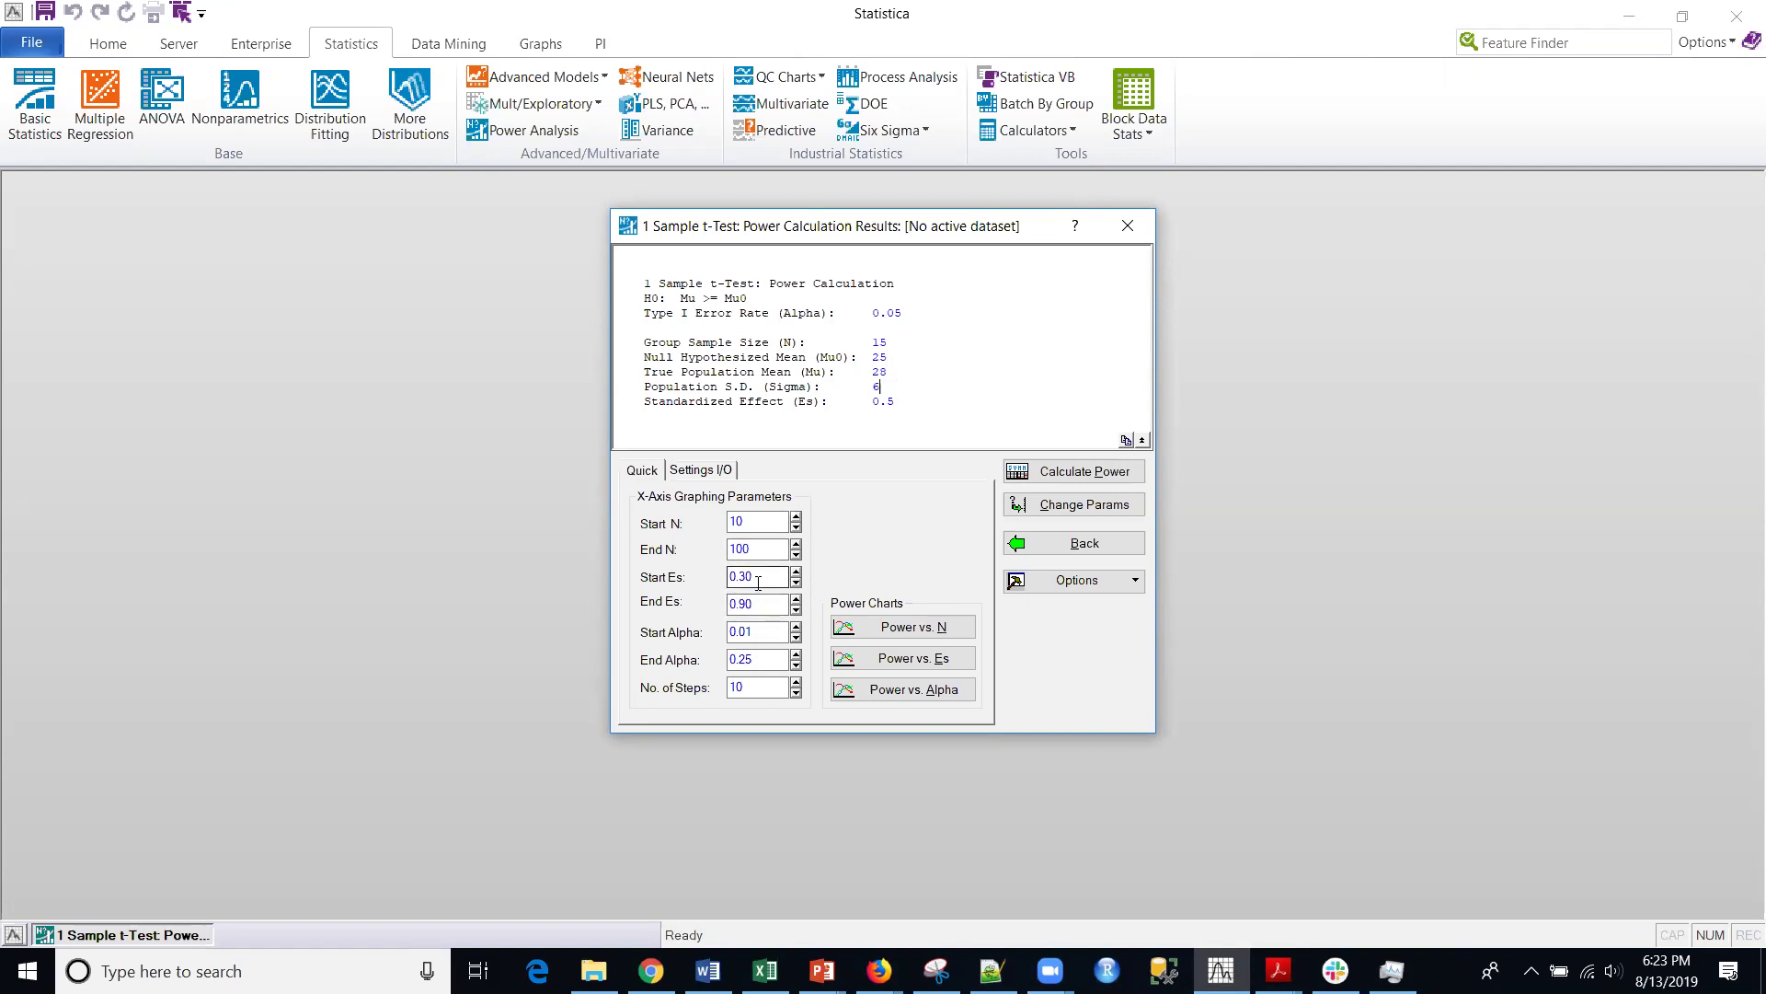
{"action": "key", "text": "alt+Tab"}
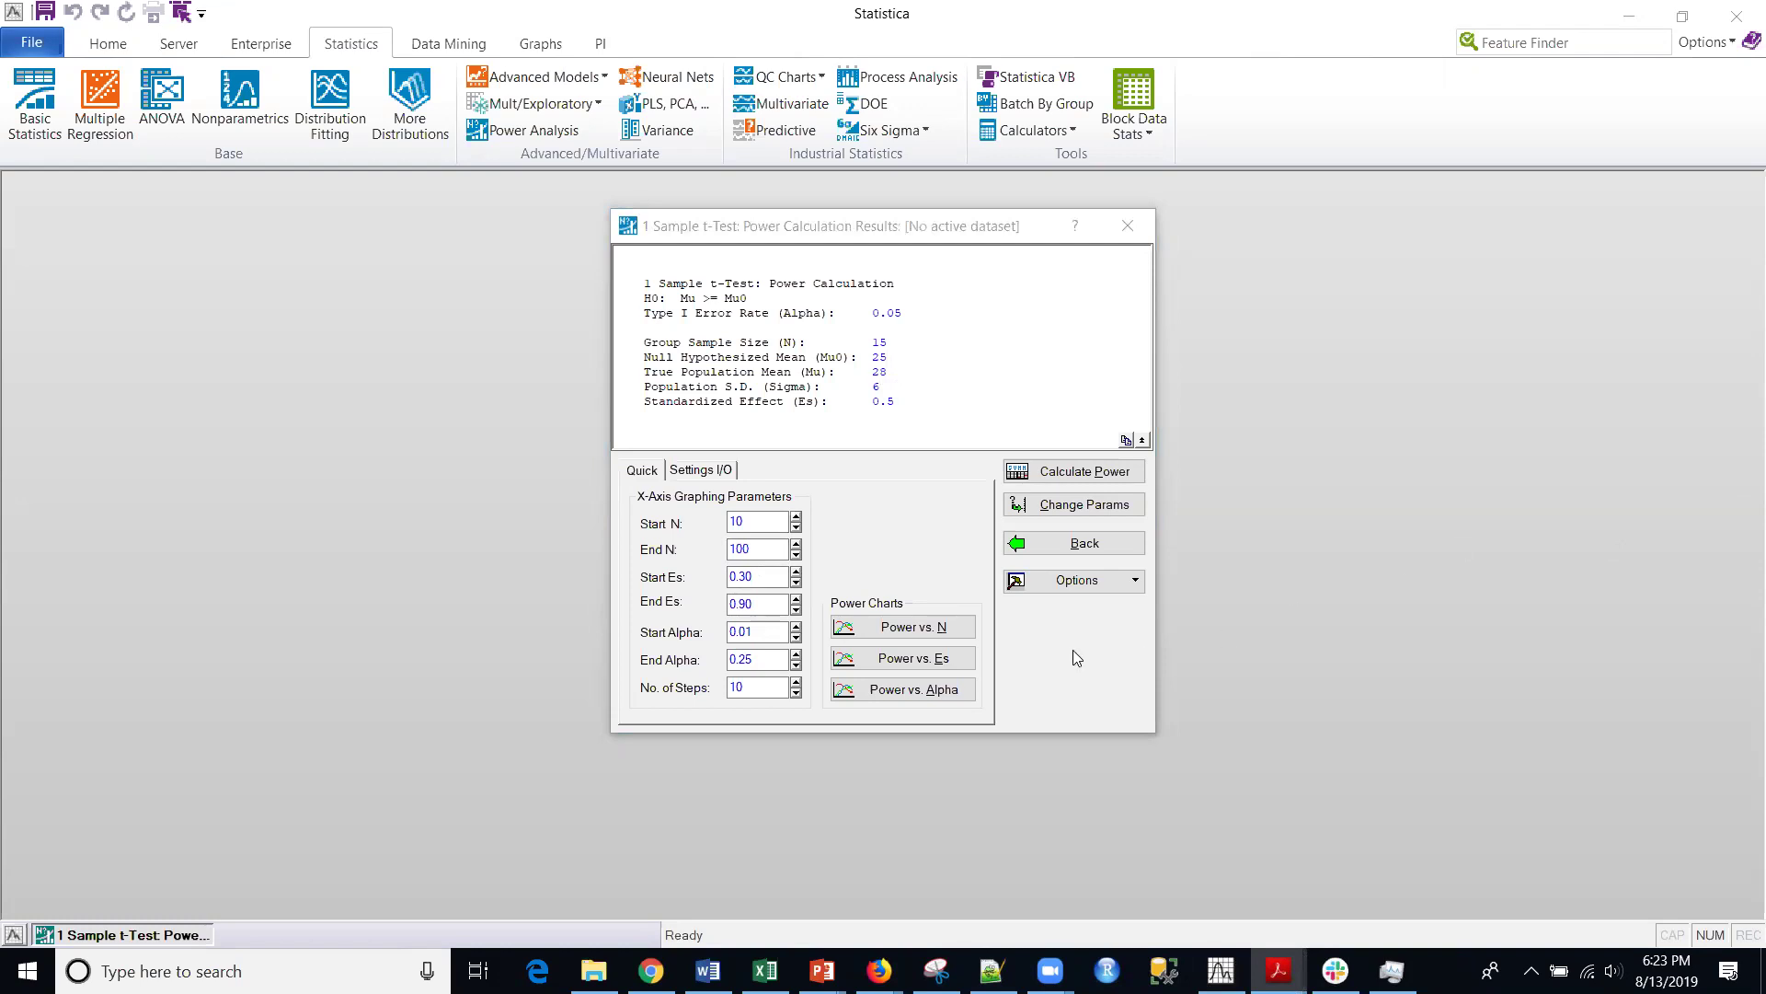
{"action": "left_click", "coordinate": [1100, 472]}
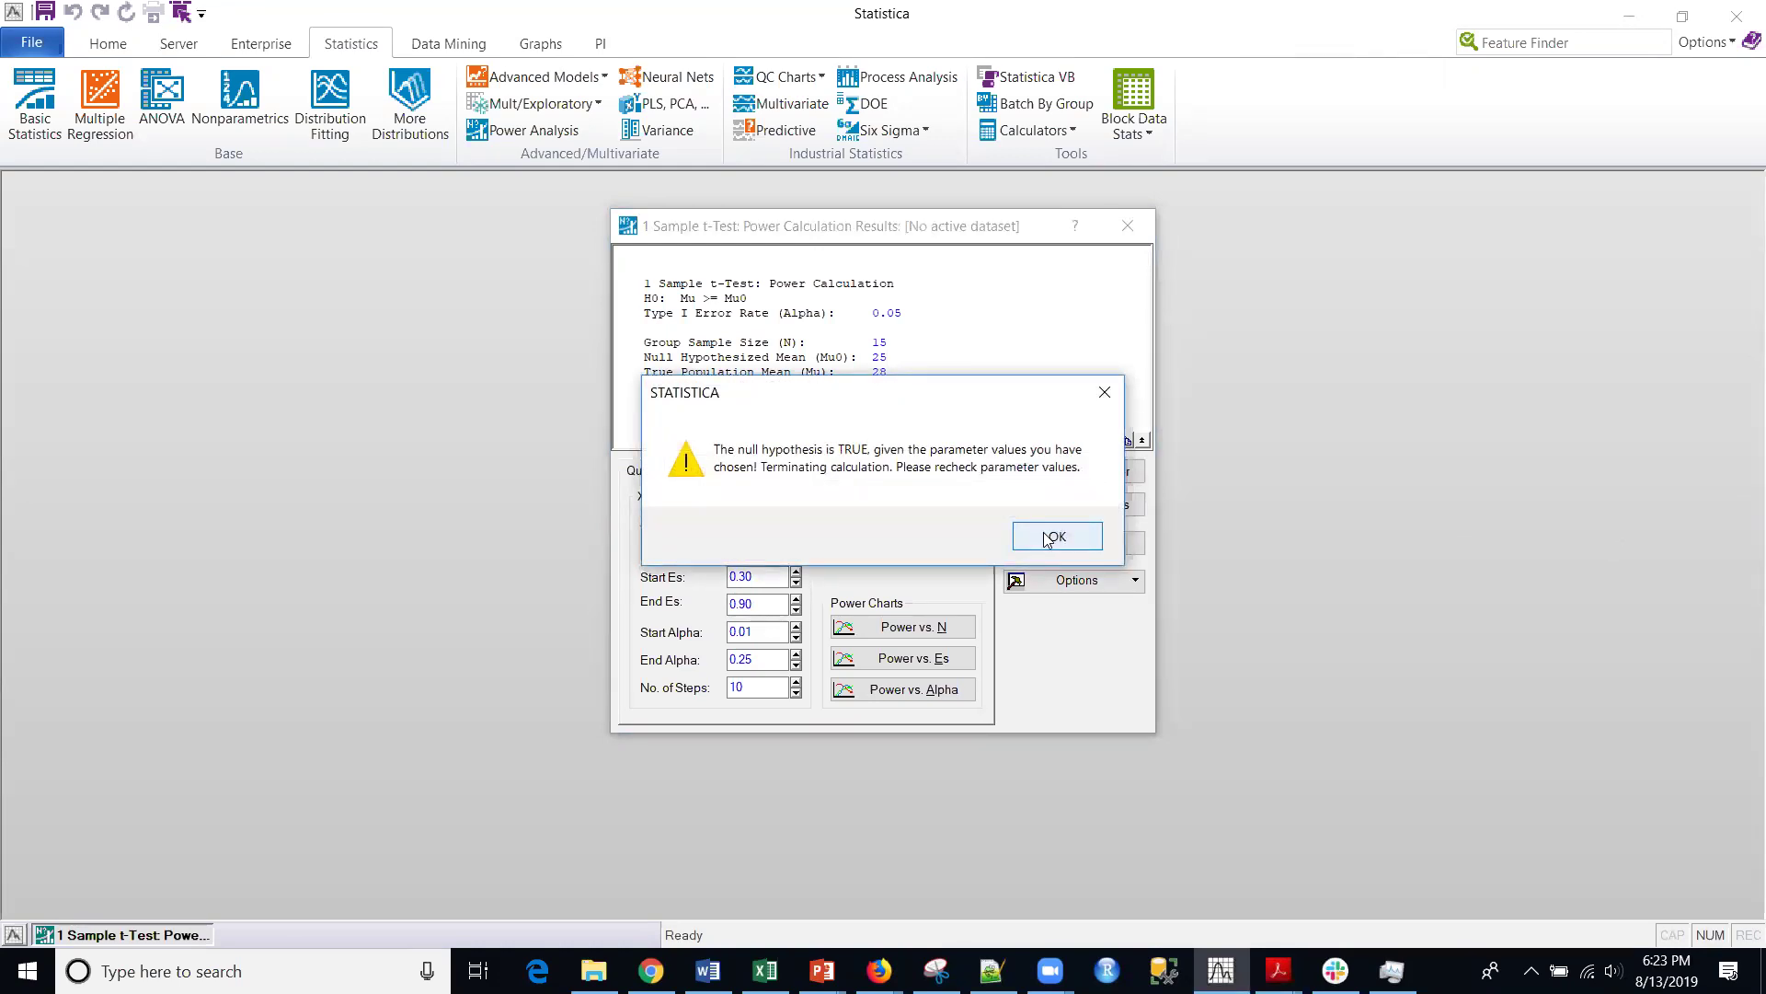
{"action": "left_click", "coordinate": [1047, 538]}
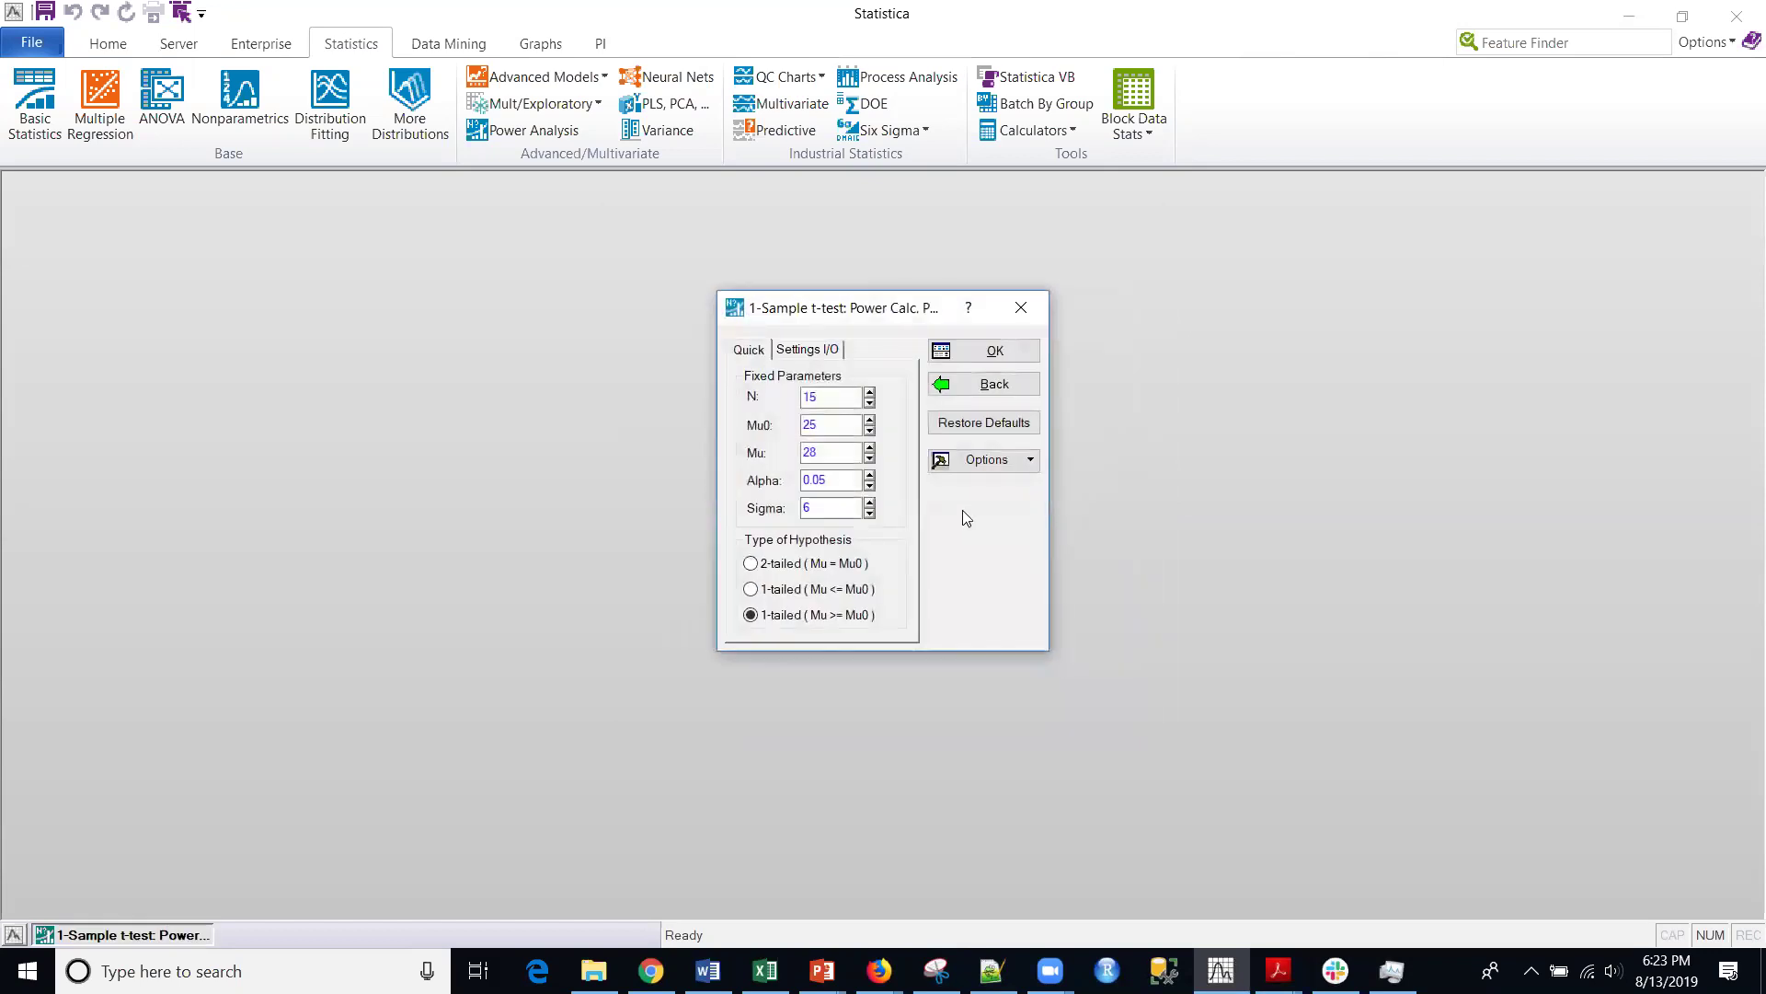
Try to chart power versus N with the same parameters and return to the parameter settings.
{"action": "left_click", "coordinate": [1278, 971]}
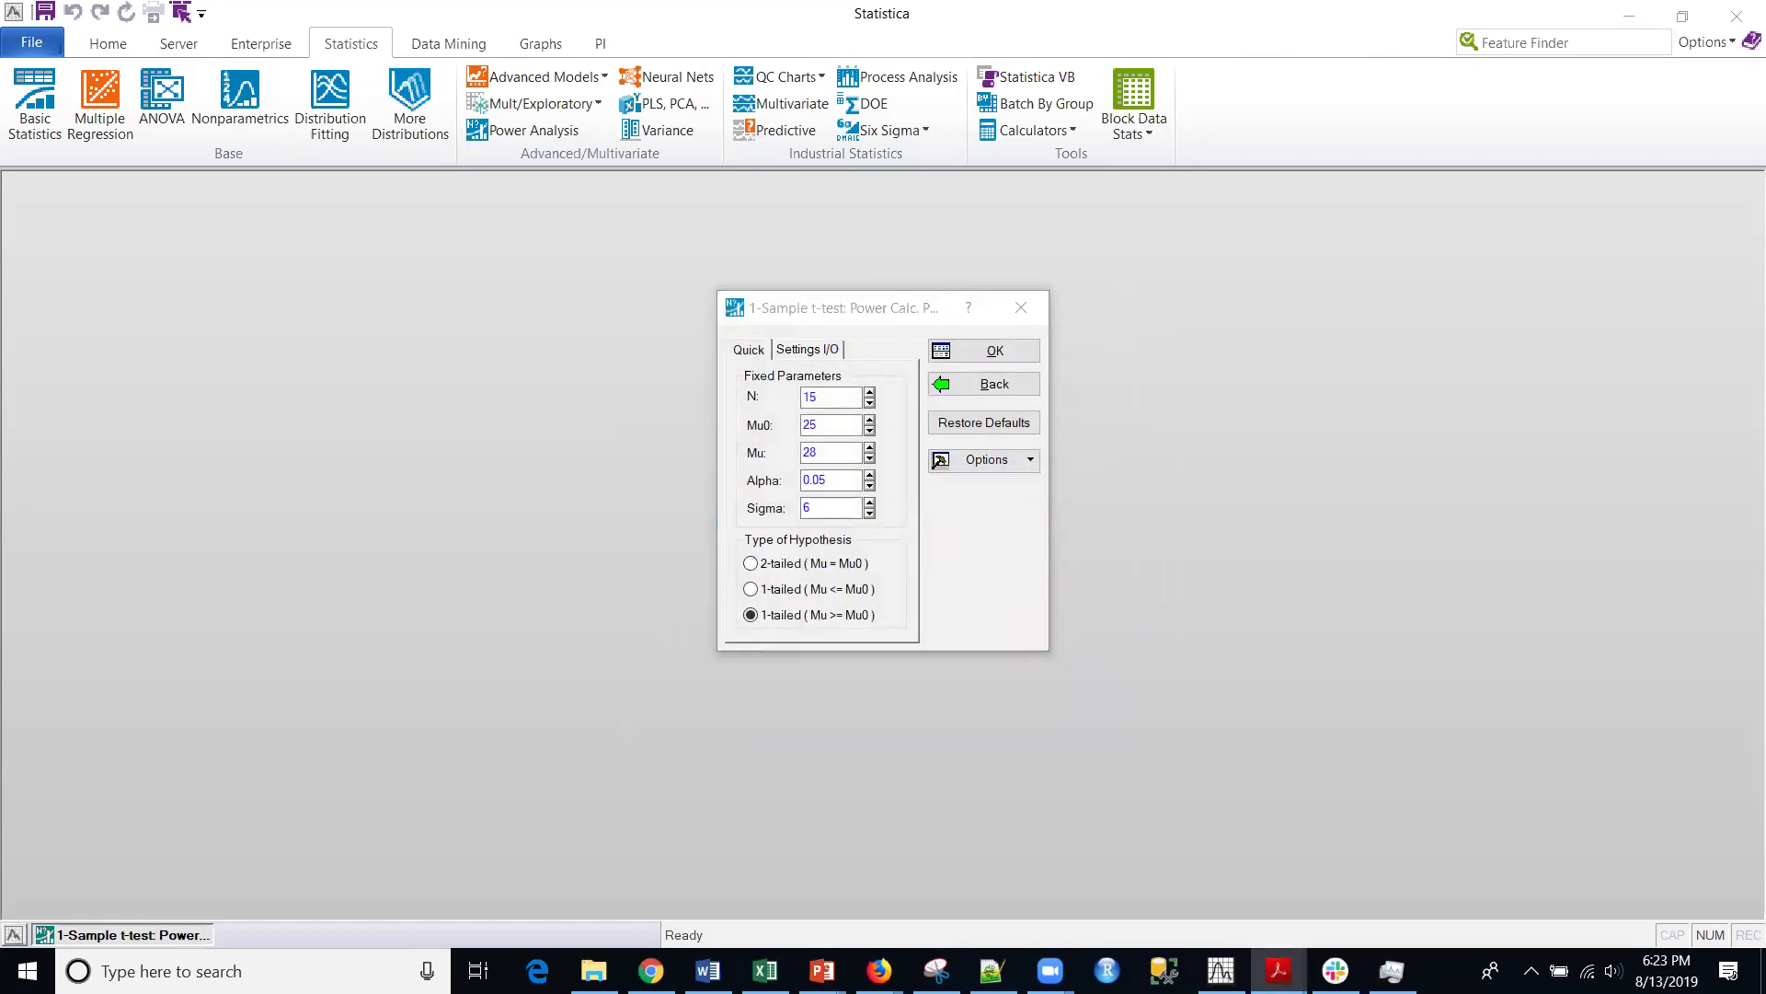
{"action": "left_click", "coordinate": [981, 357]}
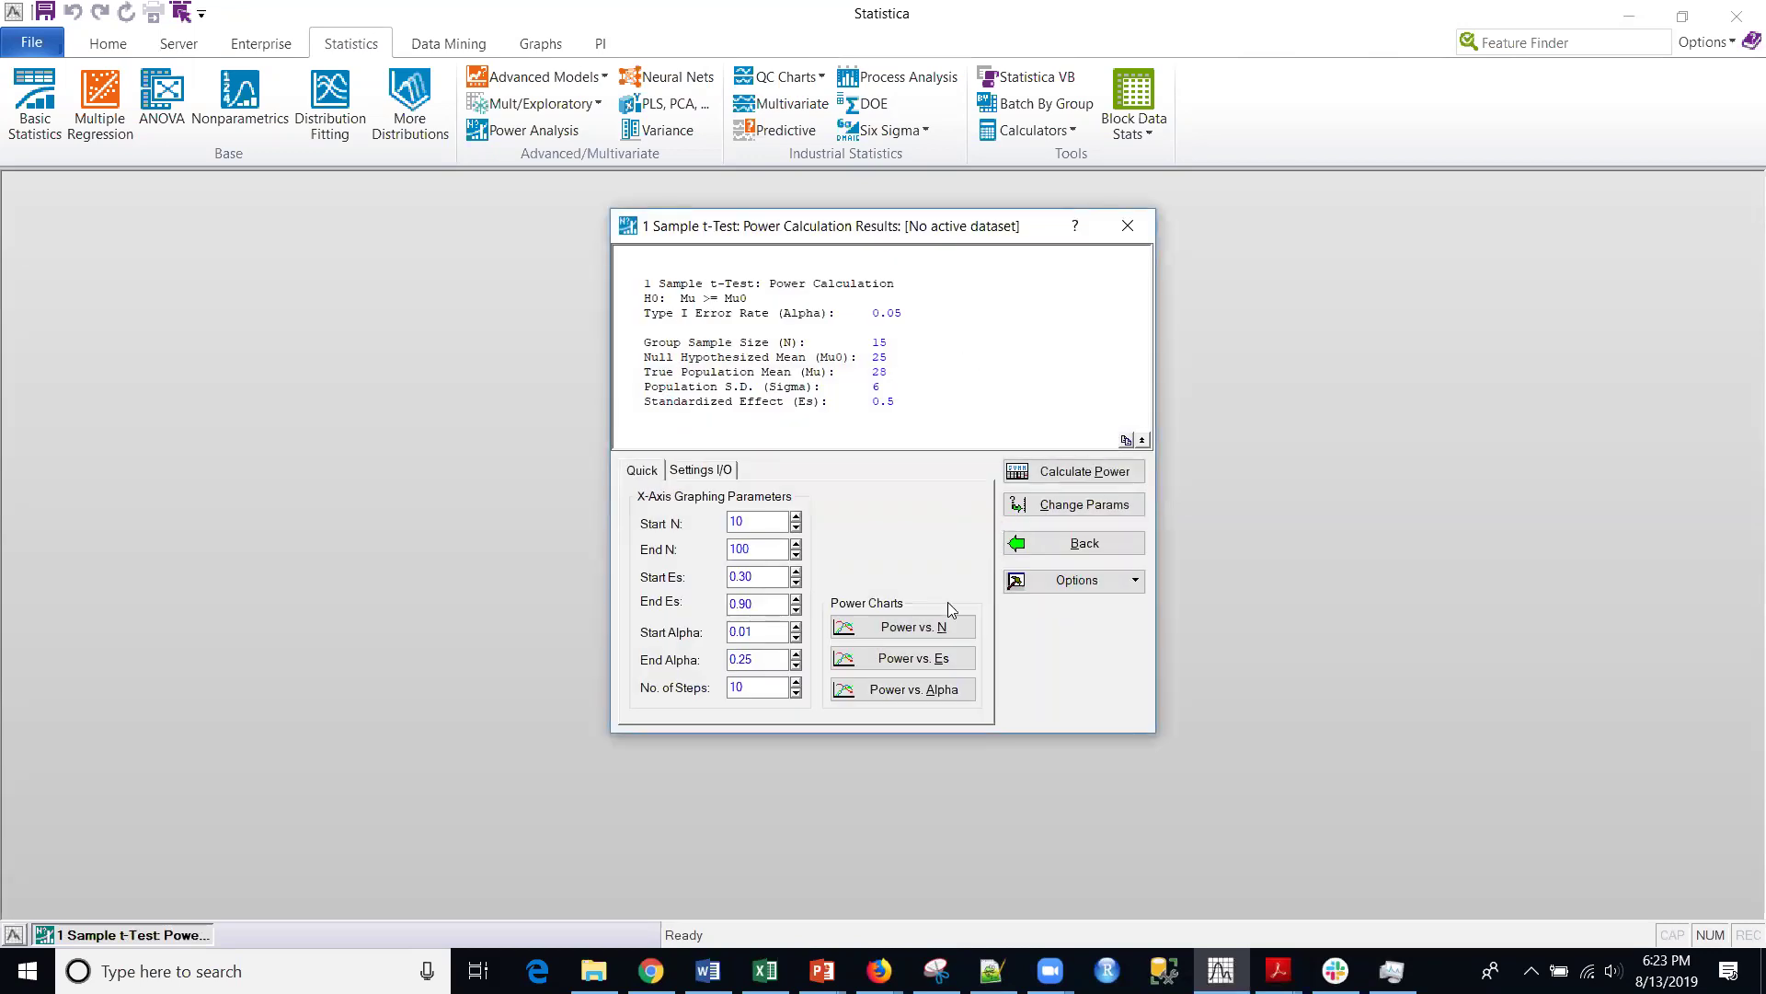
{"action": "left_click", "coordinate": [940, 631]}
{"action": "left_click", "coordinate": [1077, 550]}
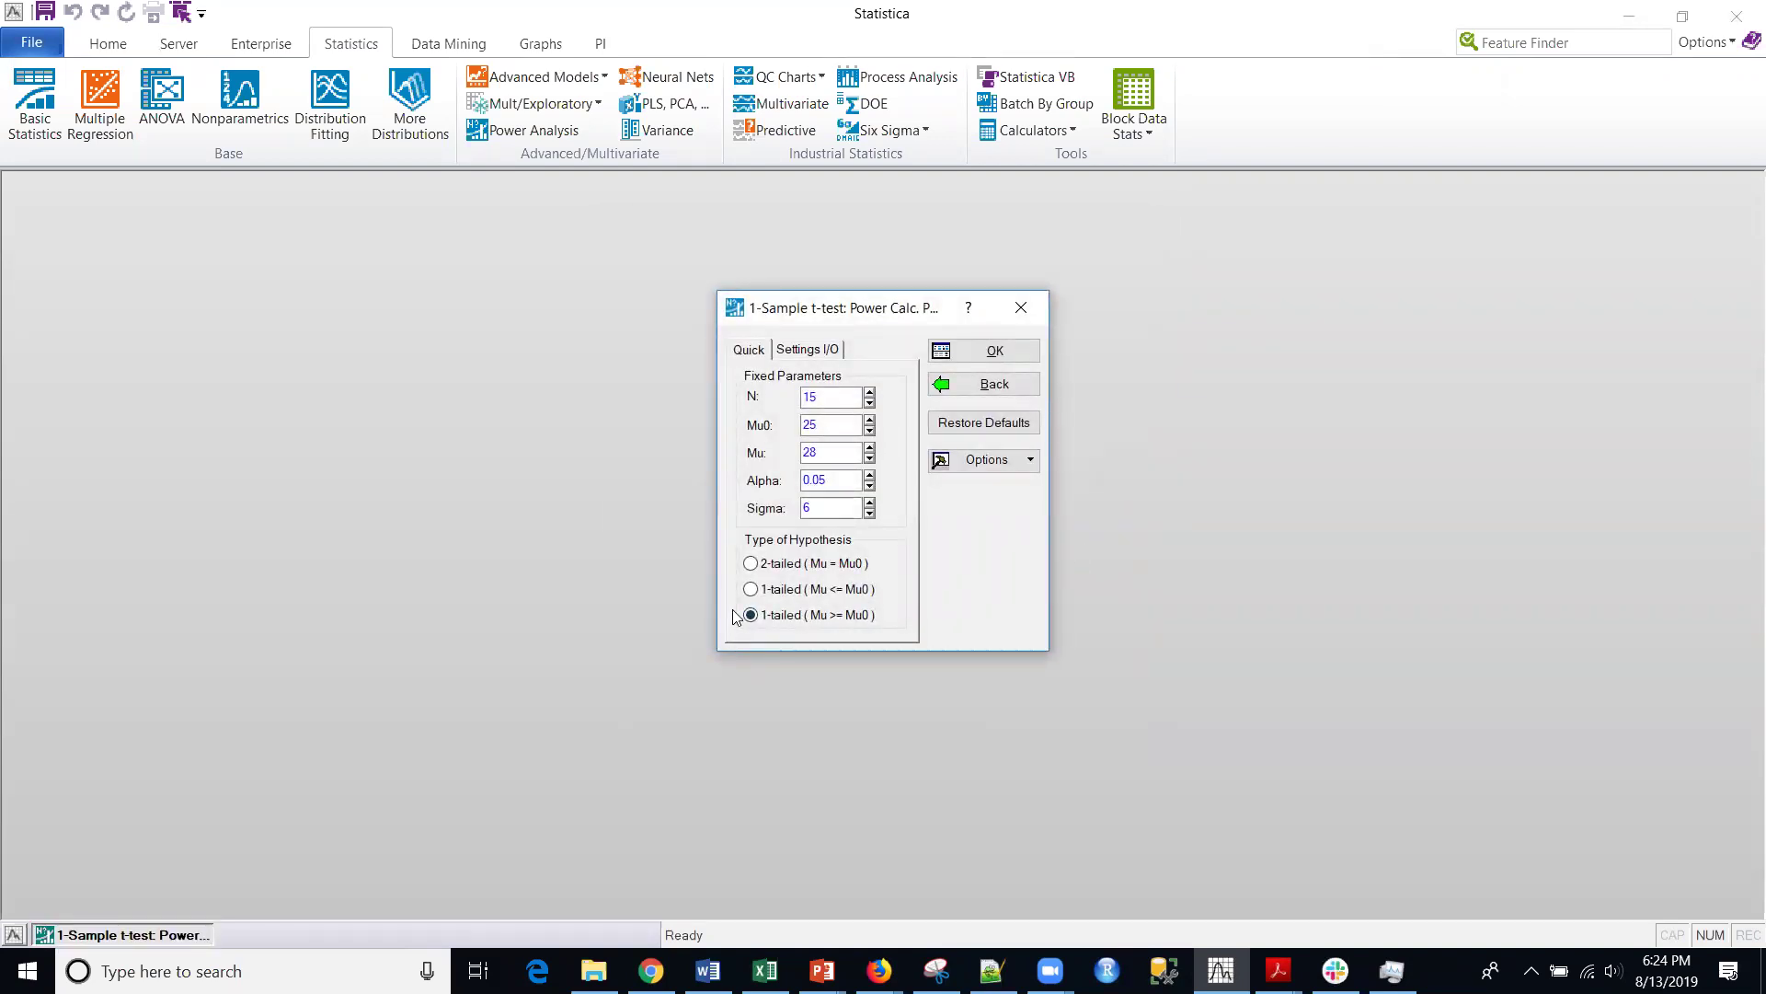
Switch the hypothesis to 1-tailed (Mu <= Mu0), calculate the power and move the results dialog clear of the output table.
{"action": "left_click", "coordinate": [751, 589]}
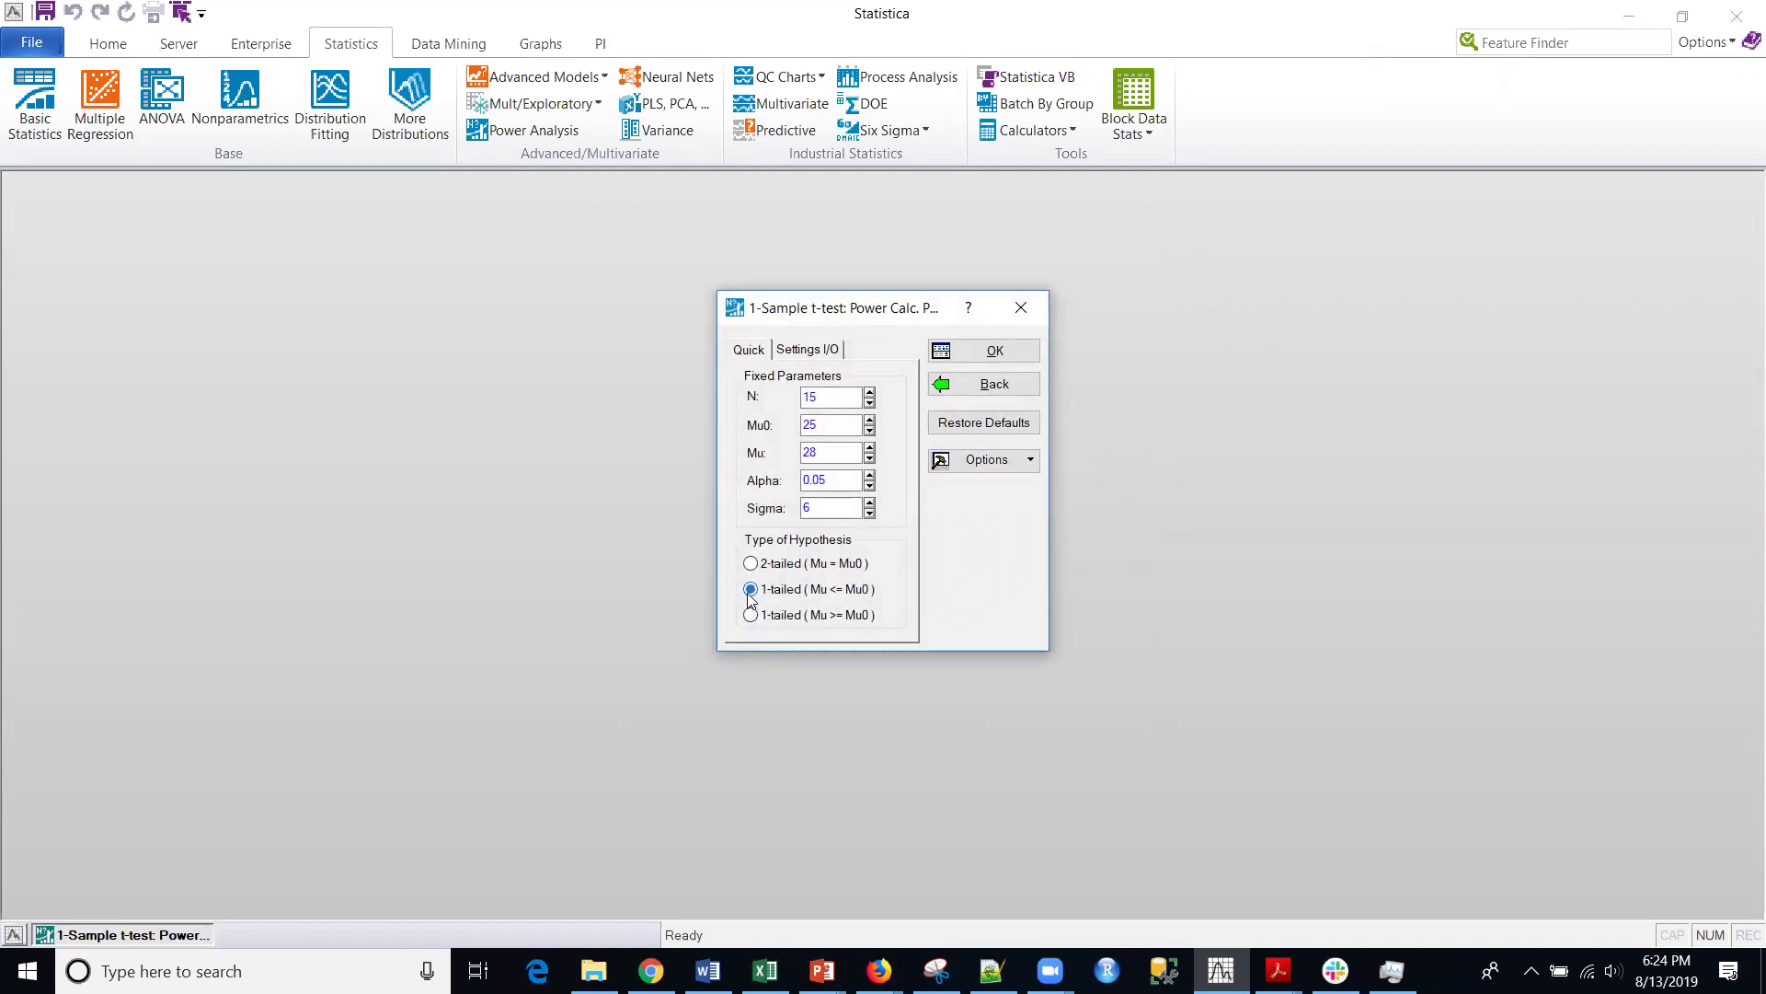
{"action": "left_click", "coordinate": [995, 357]}
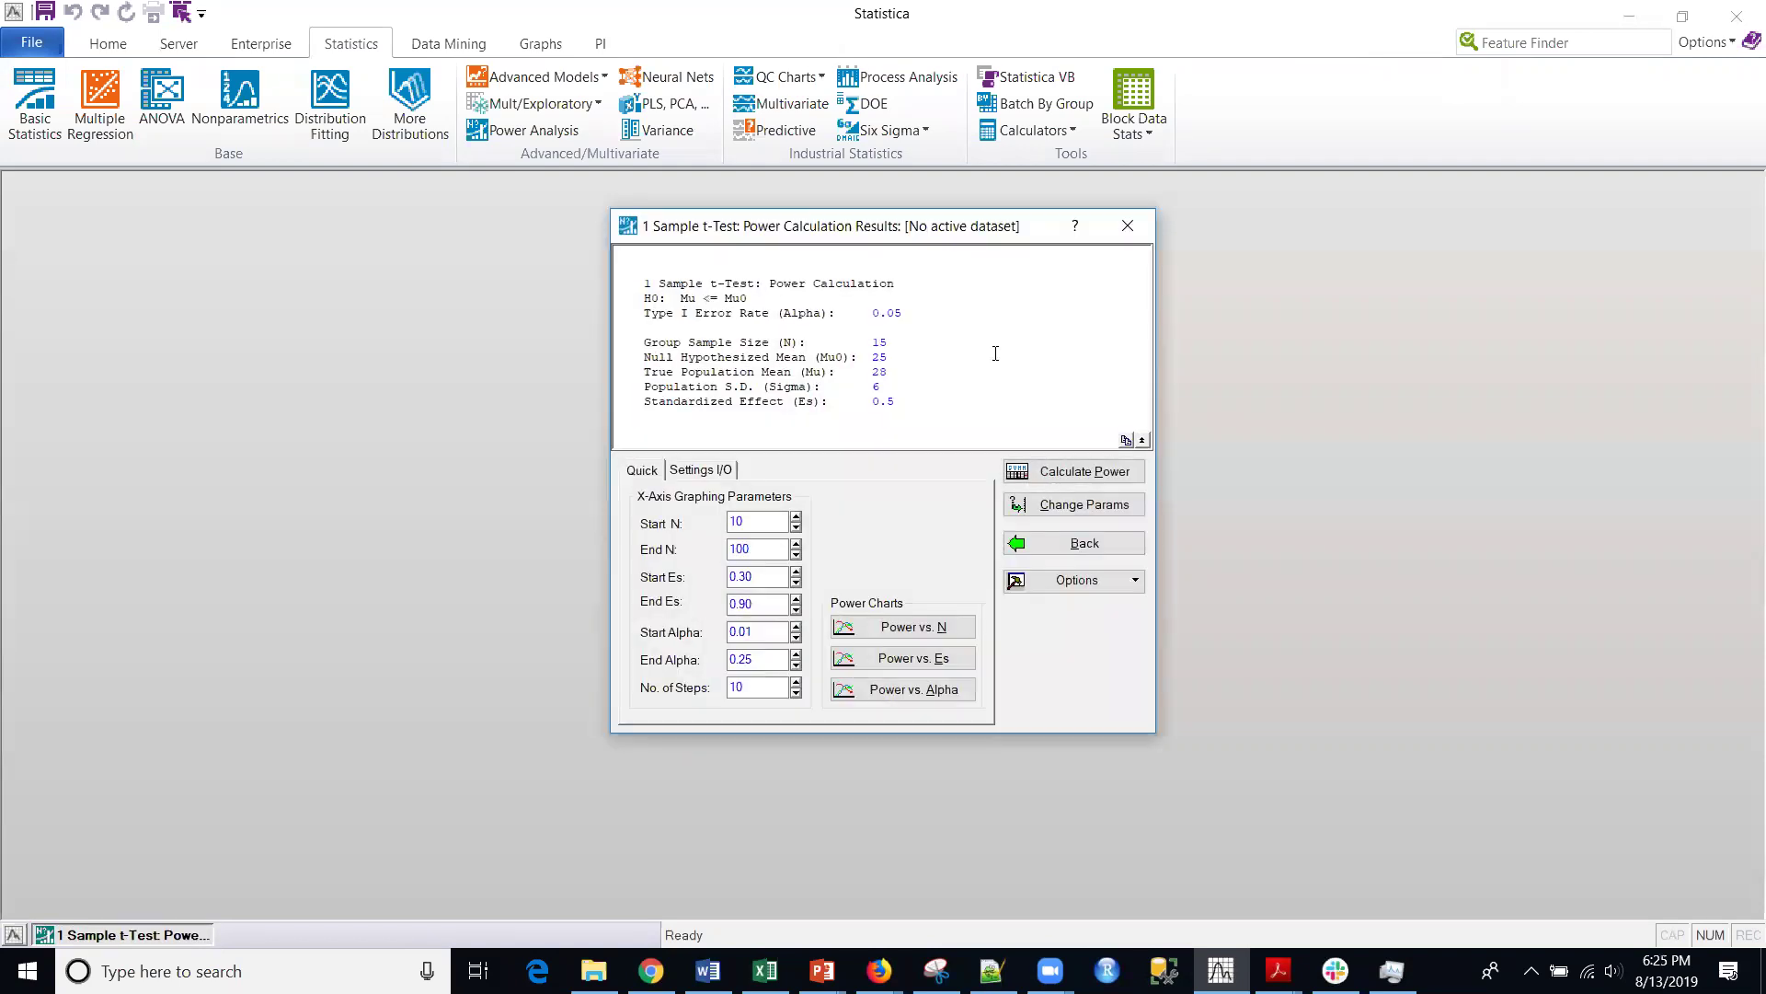
{"action": "left_click", "coordinate": [1077, 471]}
{"action": "left_click", "coordinate": [917, 228]}
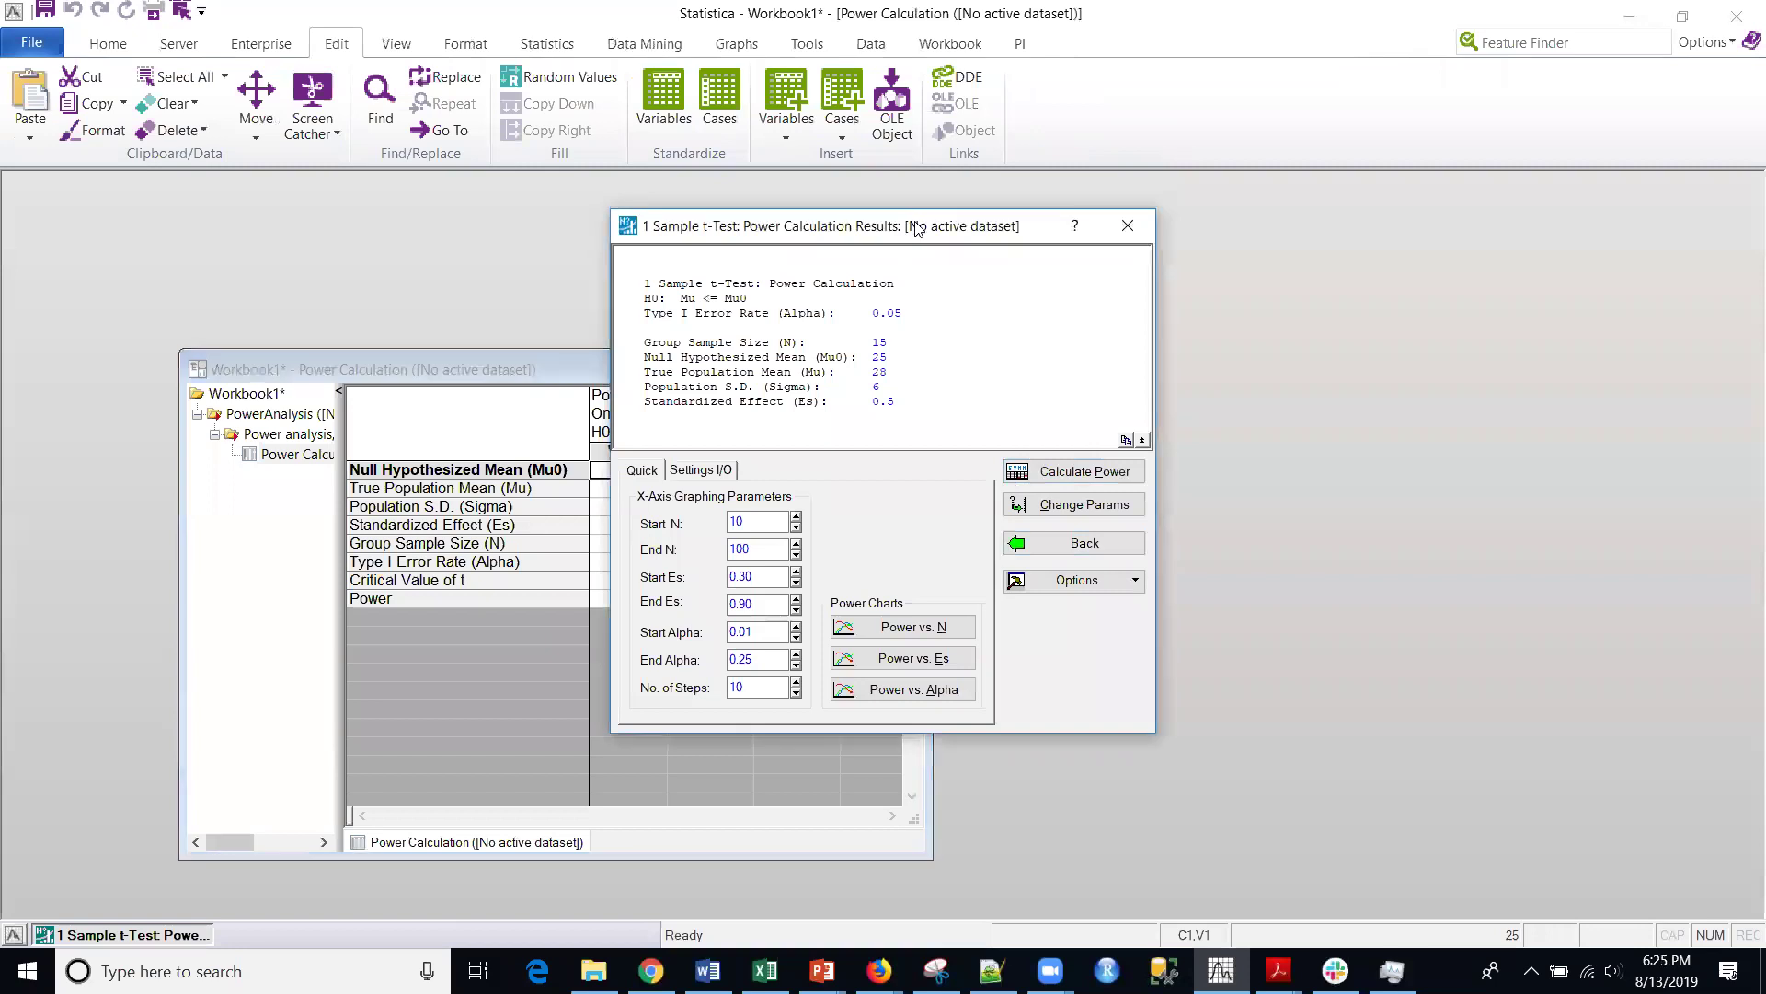
{"action": "left_click_drag", "start_coordinate": [917, 228], "coordinate": [1353, 246]}
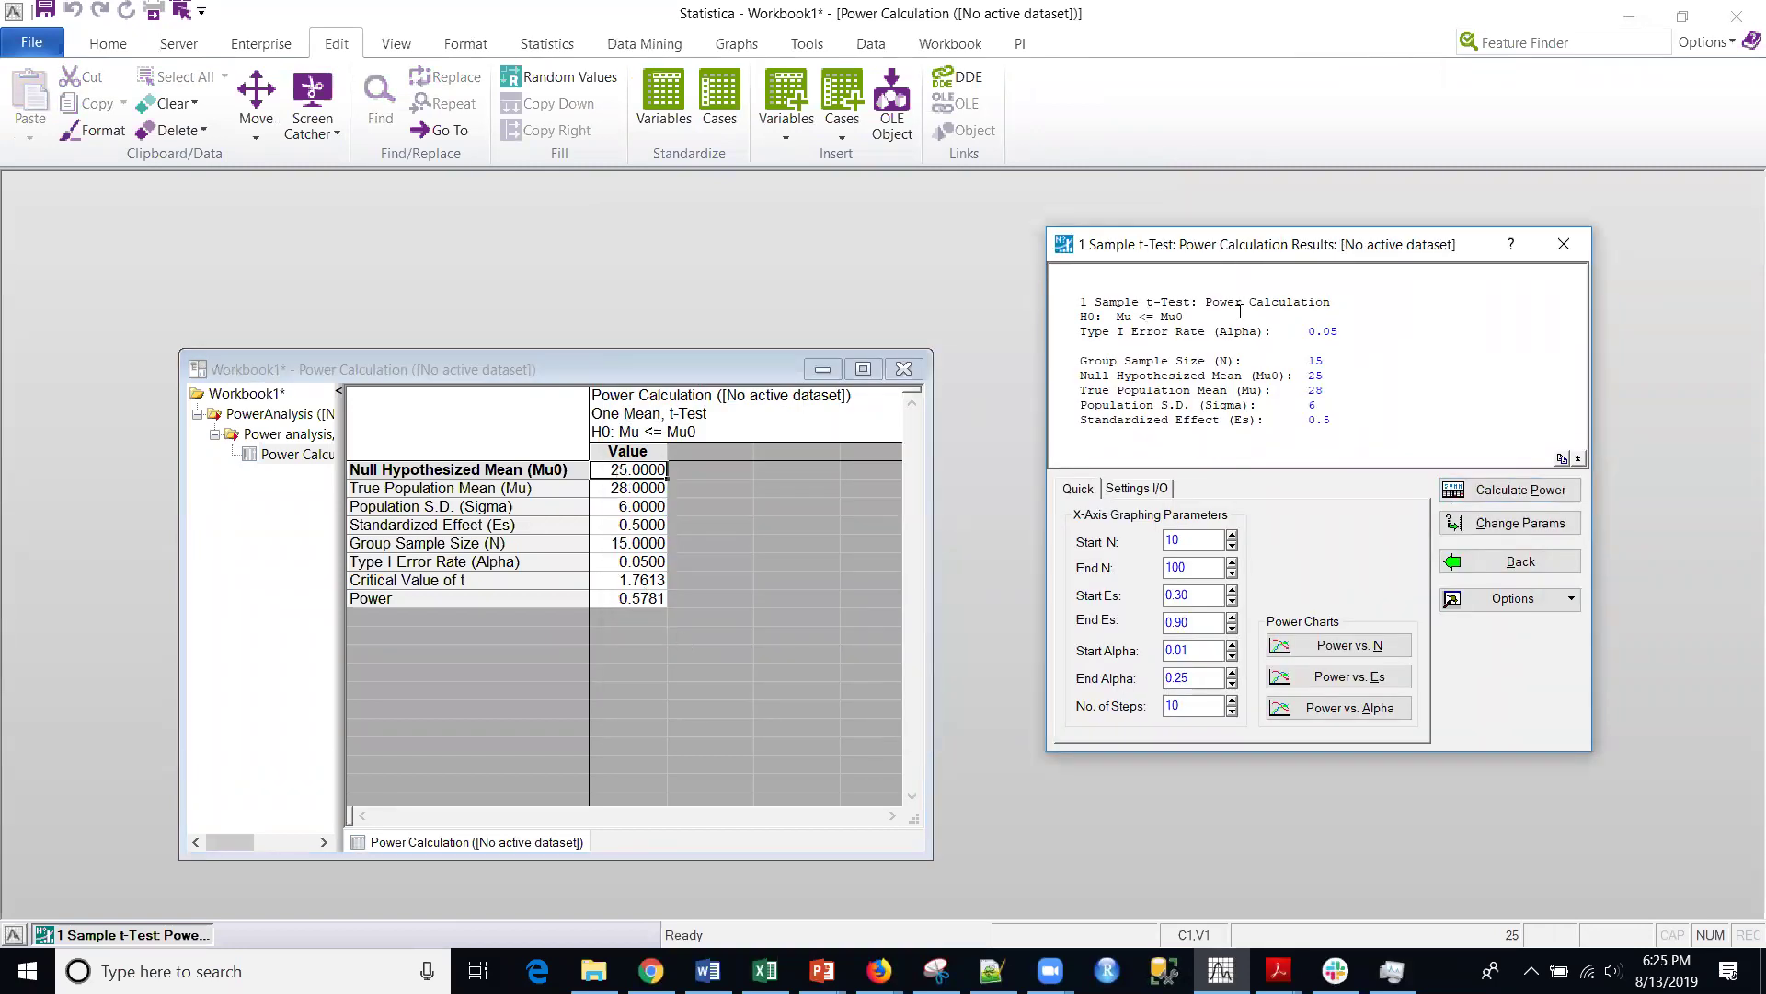
Examine the standardized effect, sample size, alpha and power values in the Power Calculation table.
{"action": "left_click", "coordinate": [607, 527]}
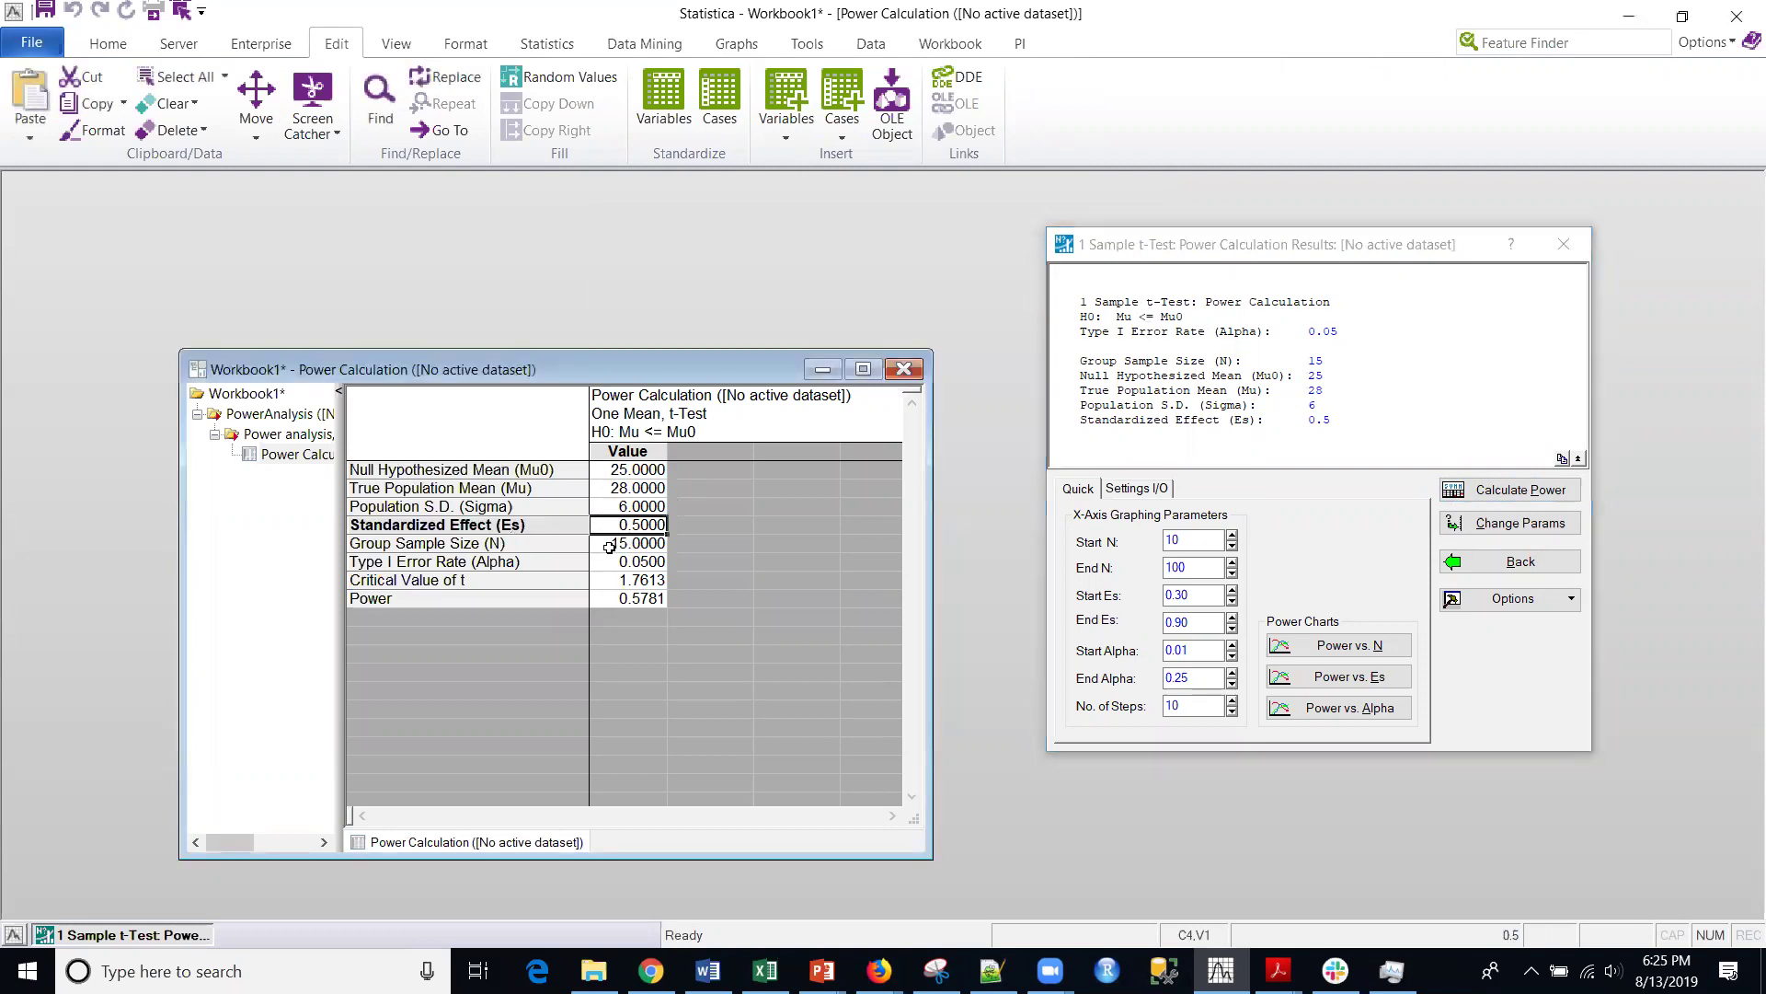
{"action": "left_click", "coordinate": [609, 545]}
{"action": "left_click", "coordinate": [614, 567]}
{"action": "left_click", "coordinate": [616, 599]}
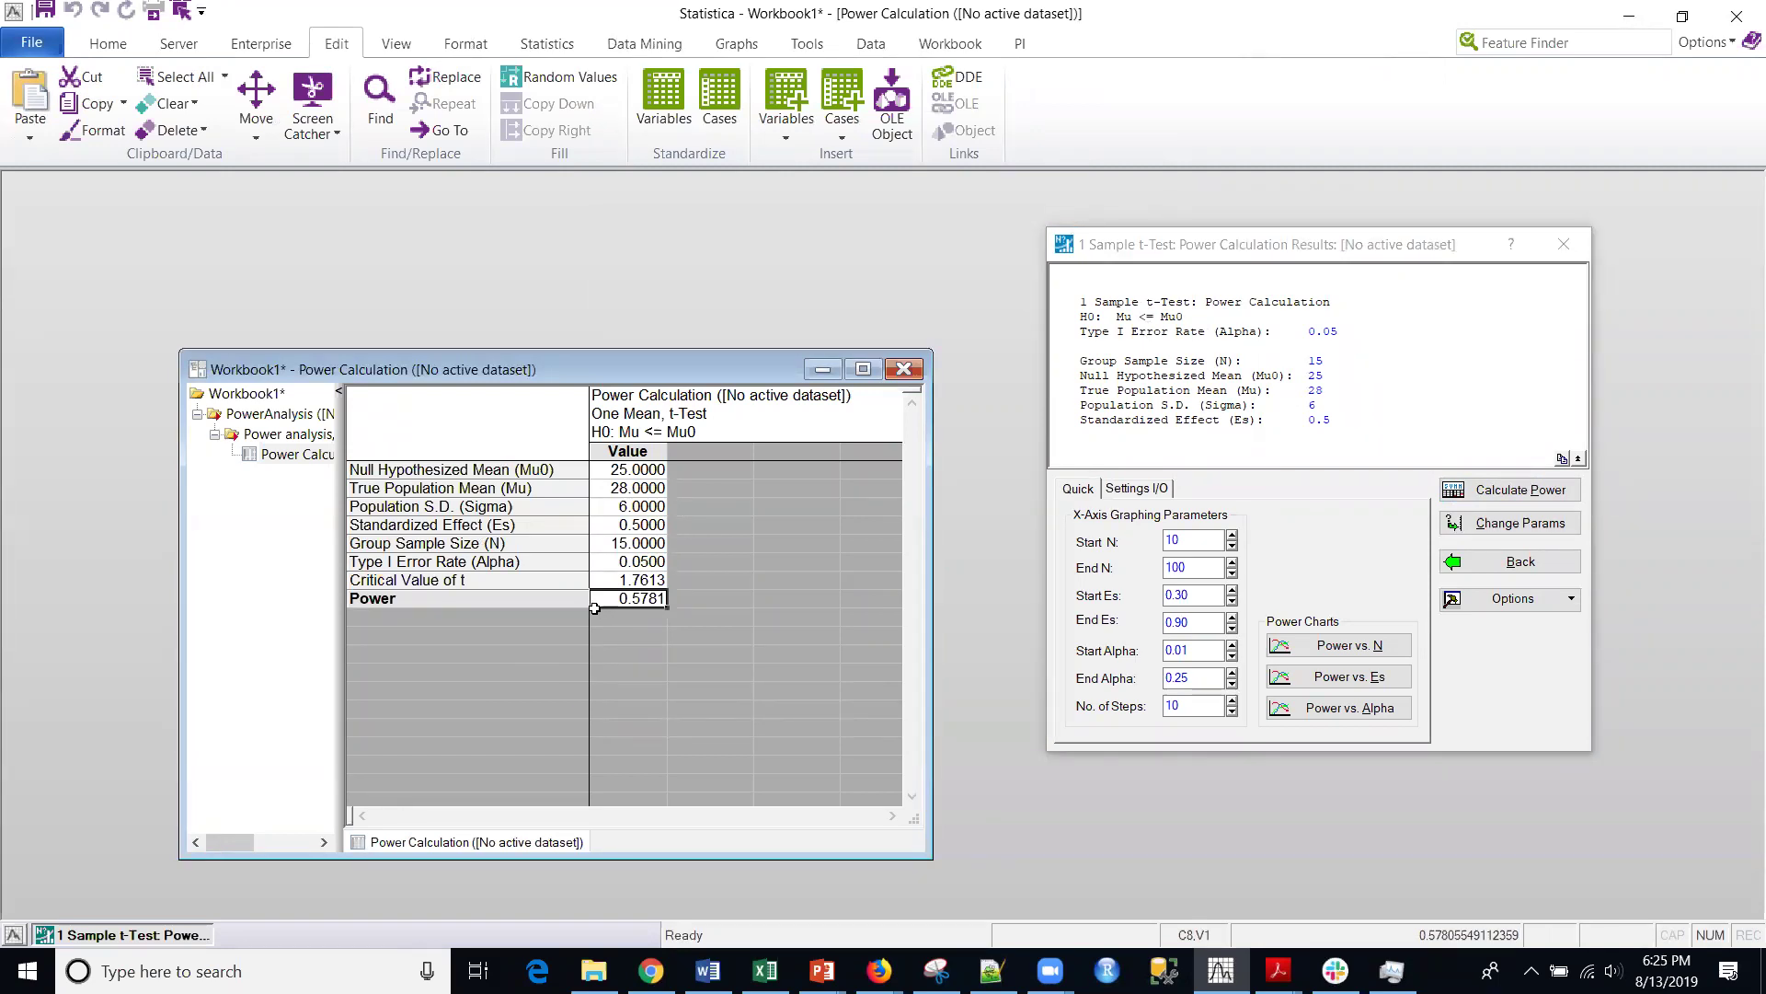
{"action": "left_click", "coordinate": [1328, 521]}
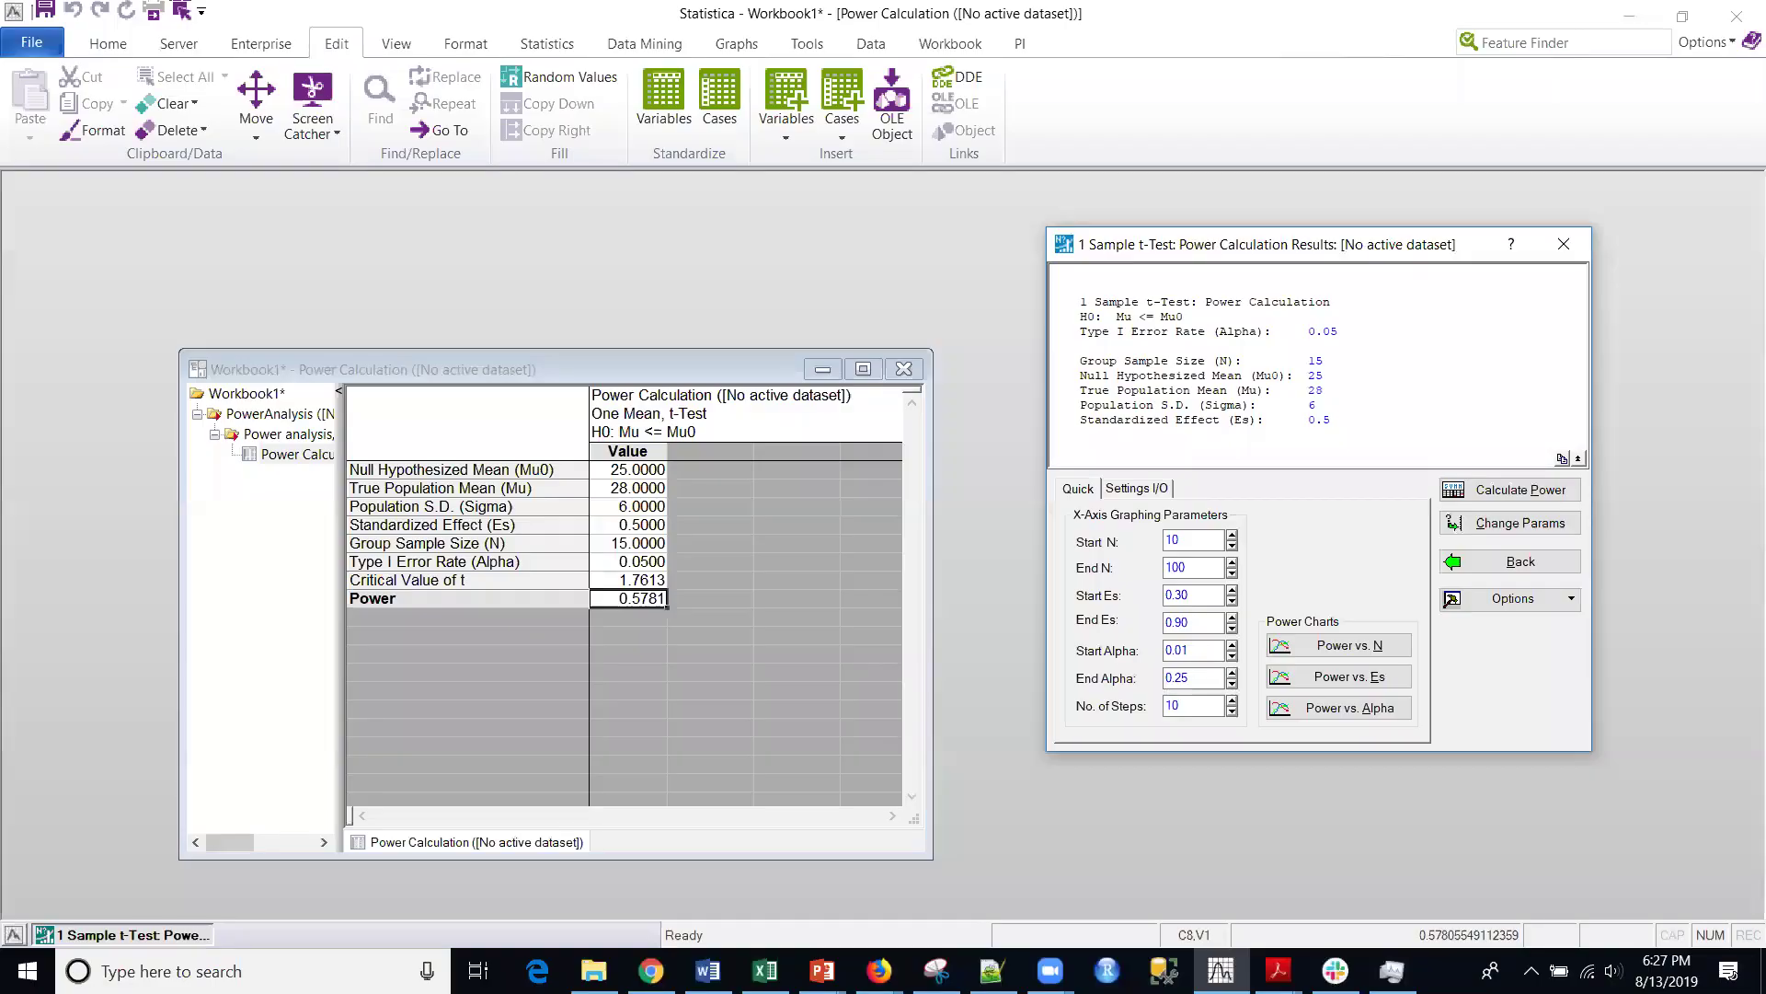
{"action": "left_click", "coordinate": [968, 515]}
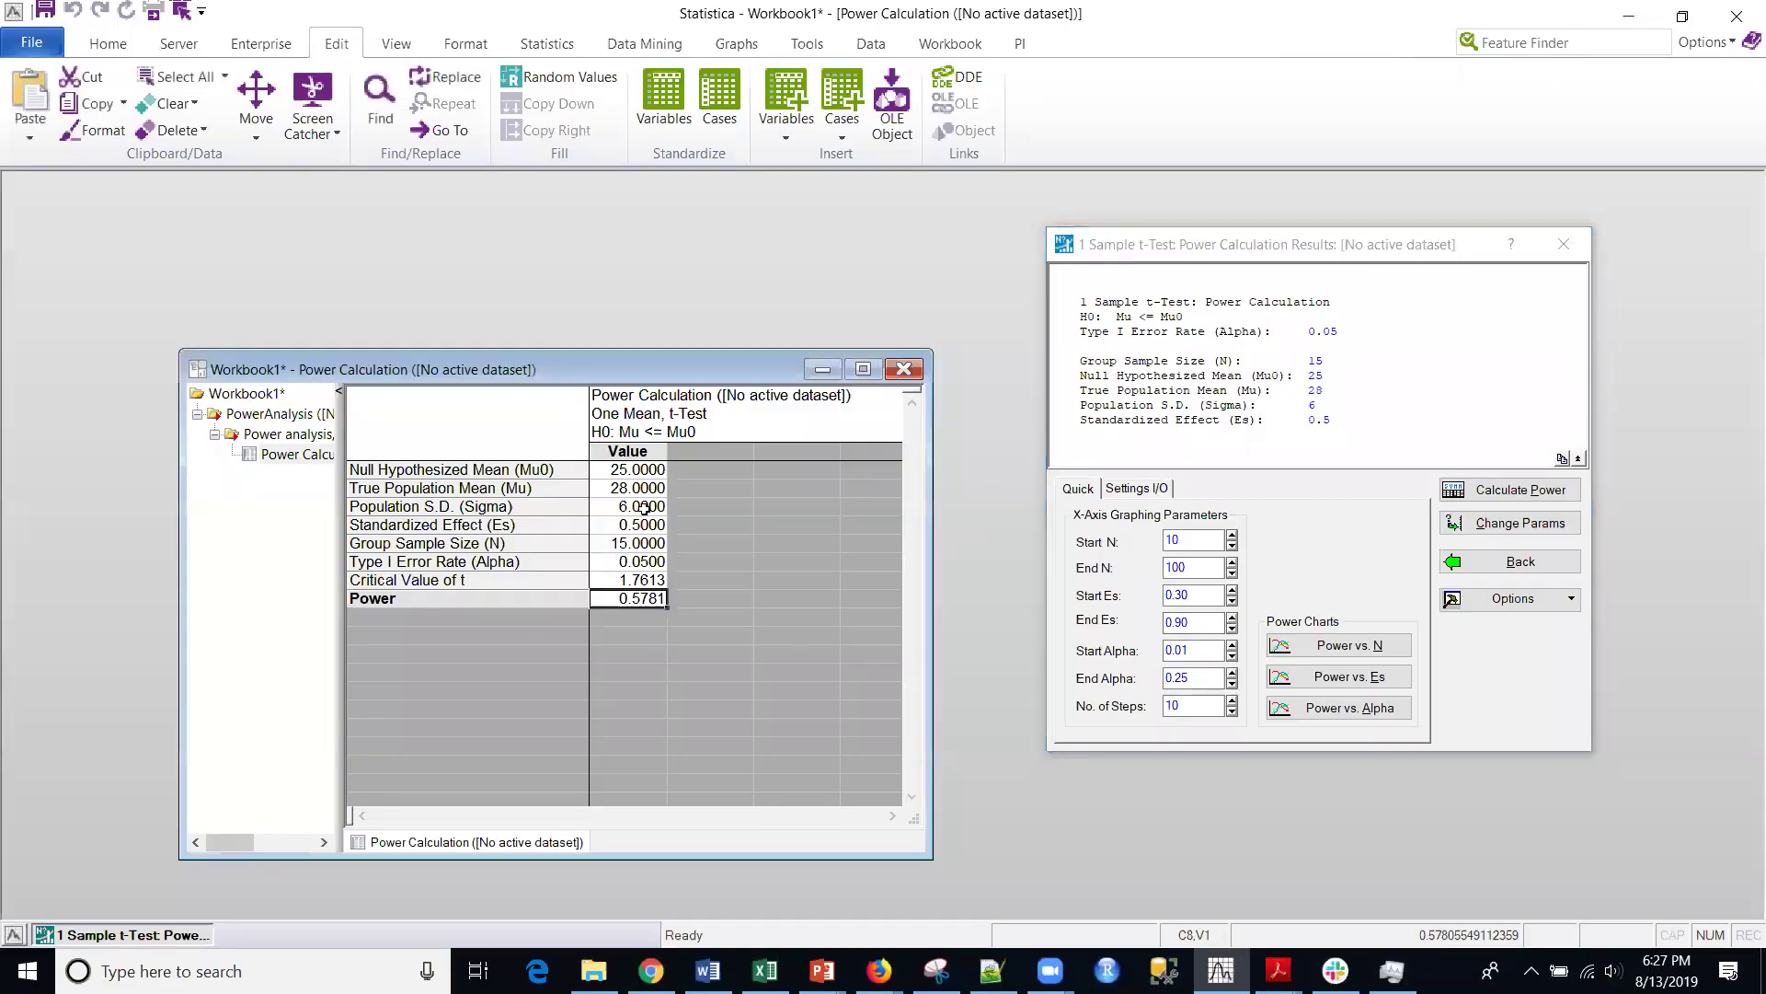
{"action": "left_click", "coordinate": [72, 935]}
{"action": "left_click", "coordinate": [71, 934]}
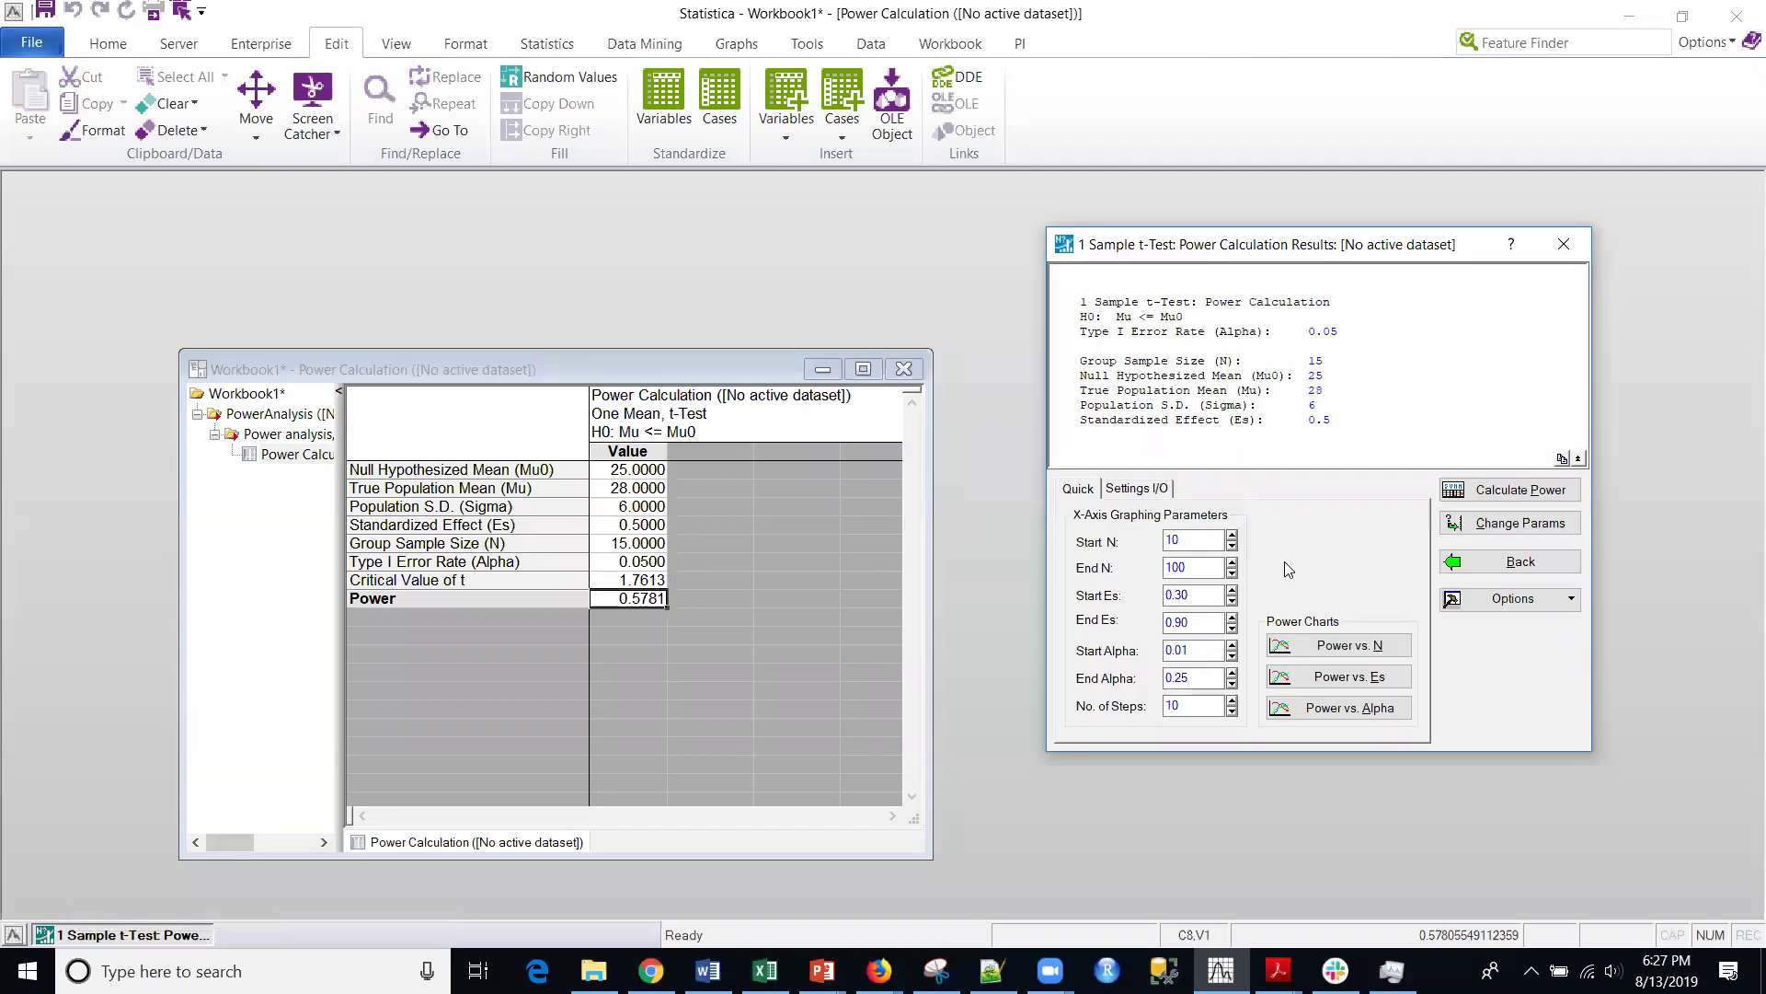
Return to the list of analyses and open the Sample Size Calculation parameters for the One Mean, t-Test.
{"action": "left_click", "coordinate": [1497, 565]}
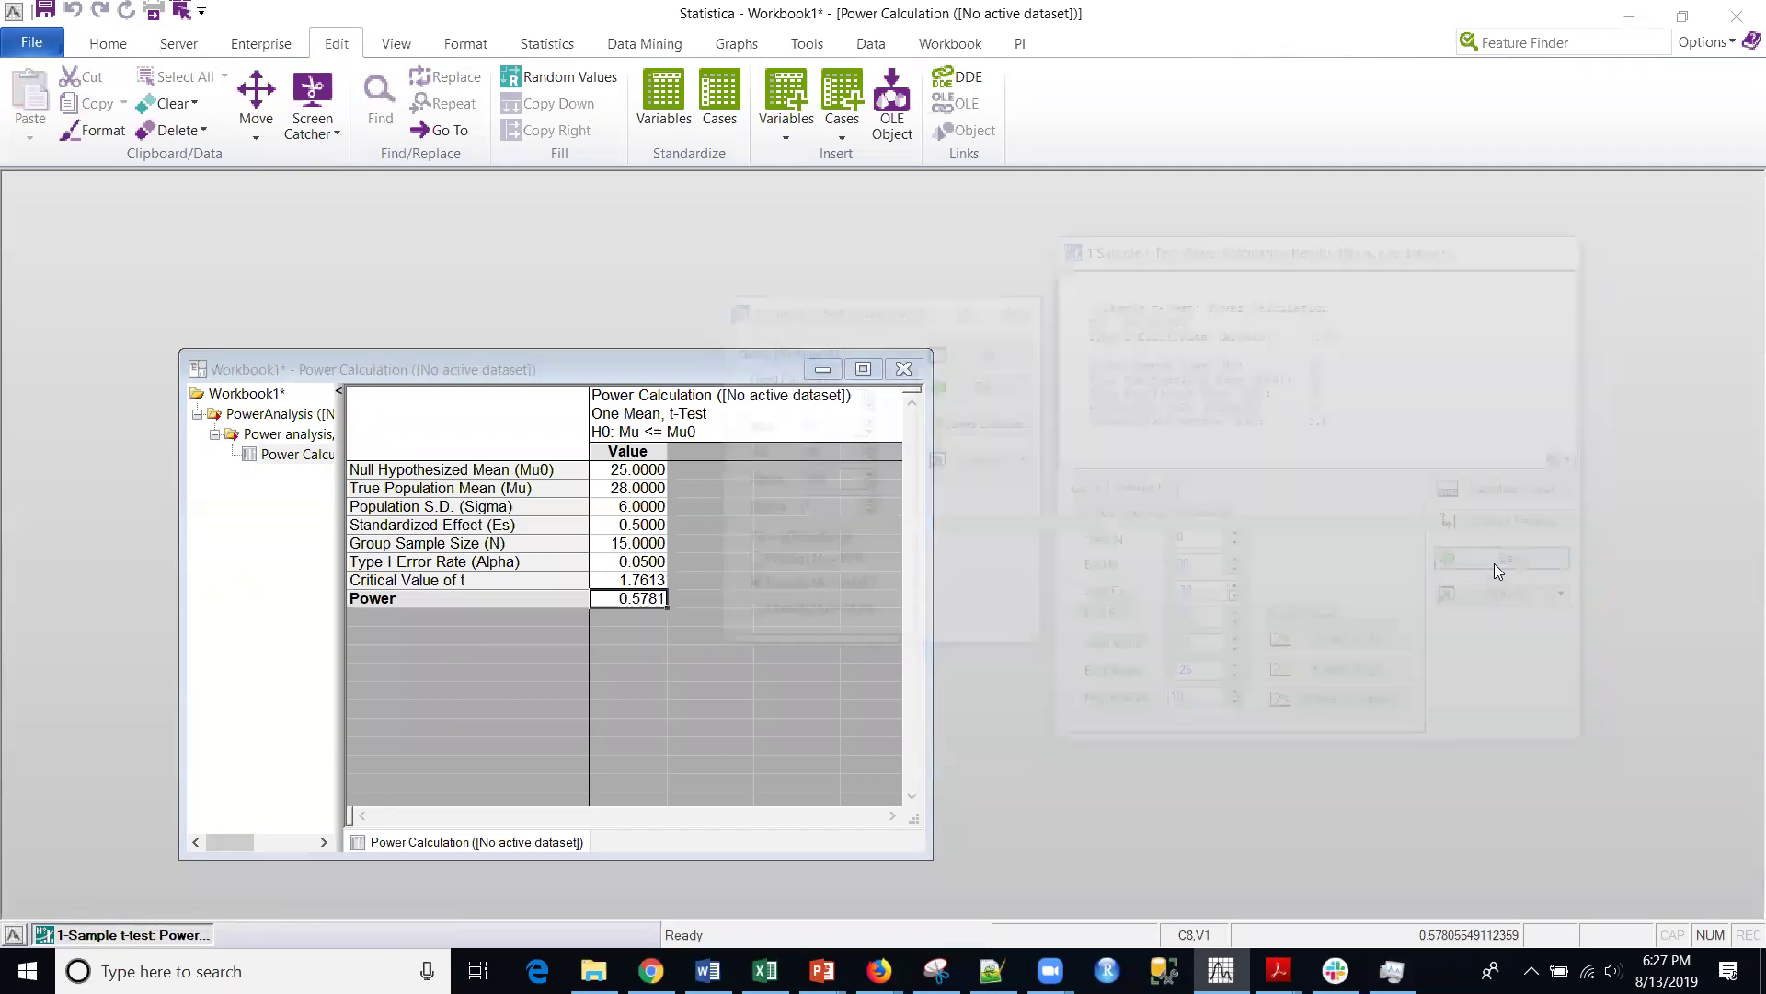
{"action": "left_click", "coordinate": [993, 387]}
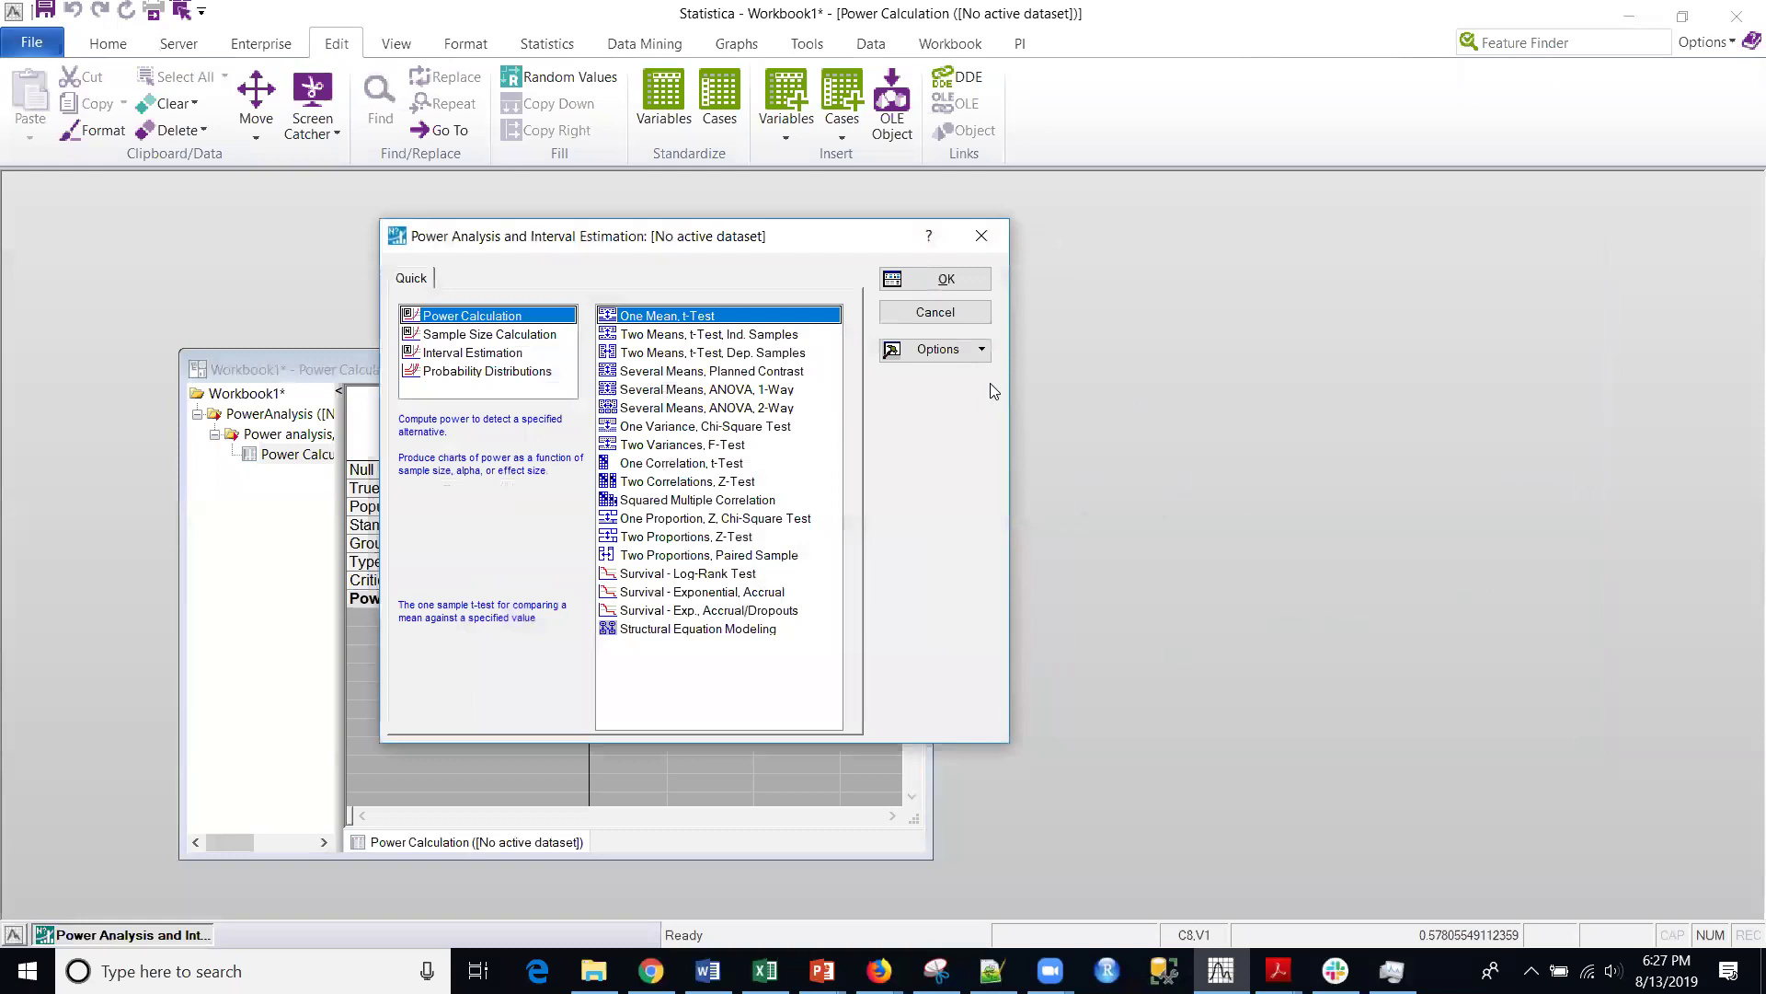
{"action": "left_click", "coordinate": [438, 337]}
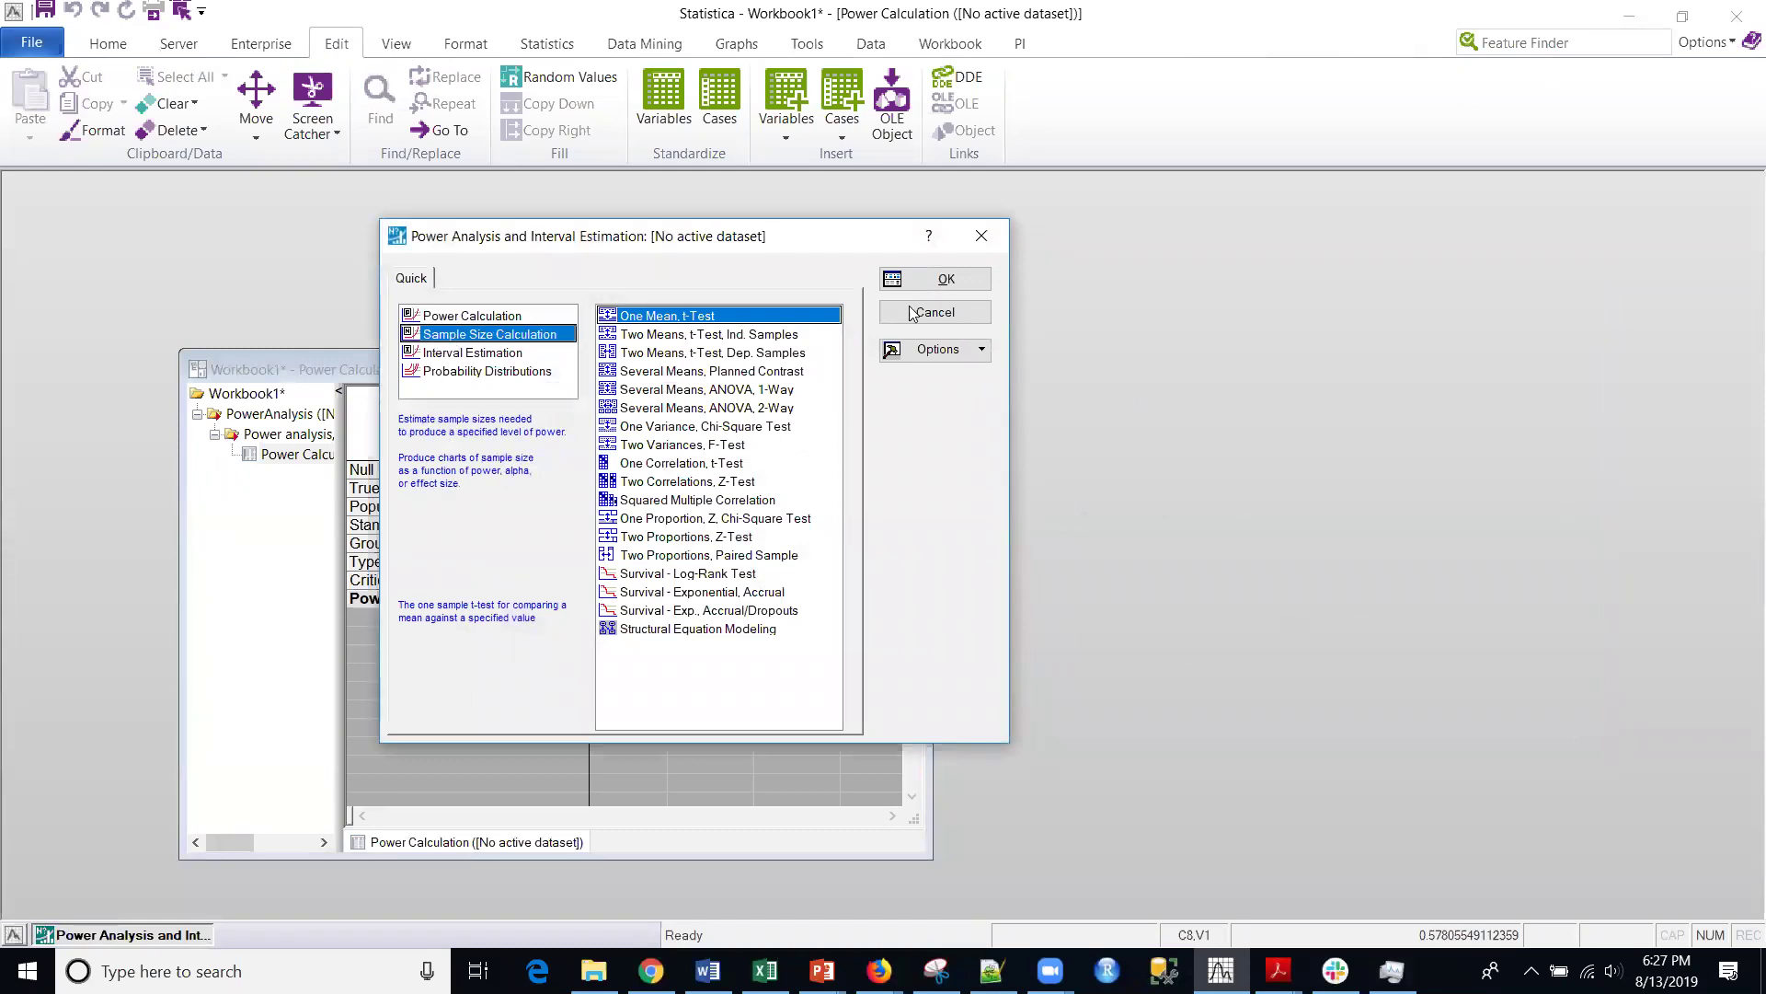
{"action": "left_click", "coordinate": [948, 281]}
{"action": "left_click", "coordinate": [977, 381]}
{"action": "left_click", "coordinate": [940, 279]}
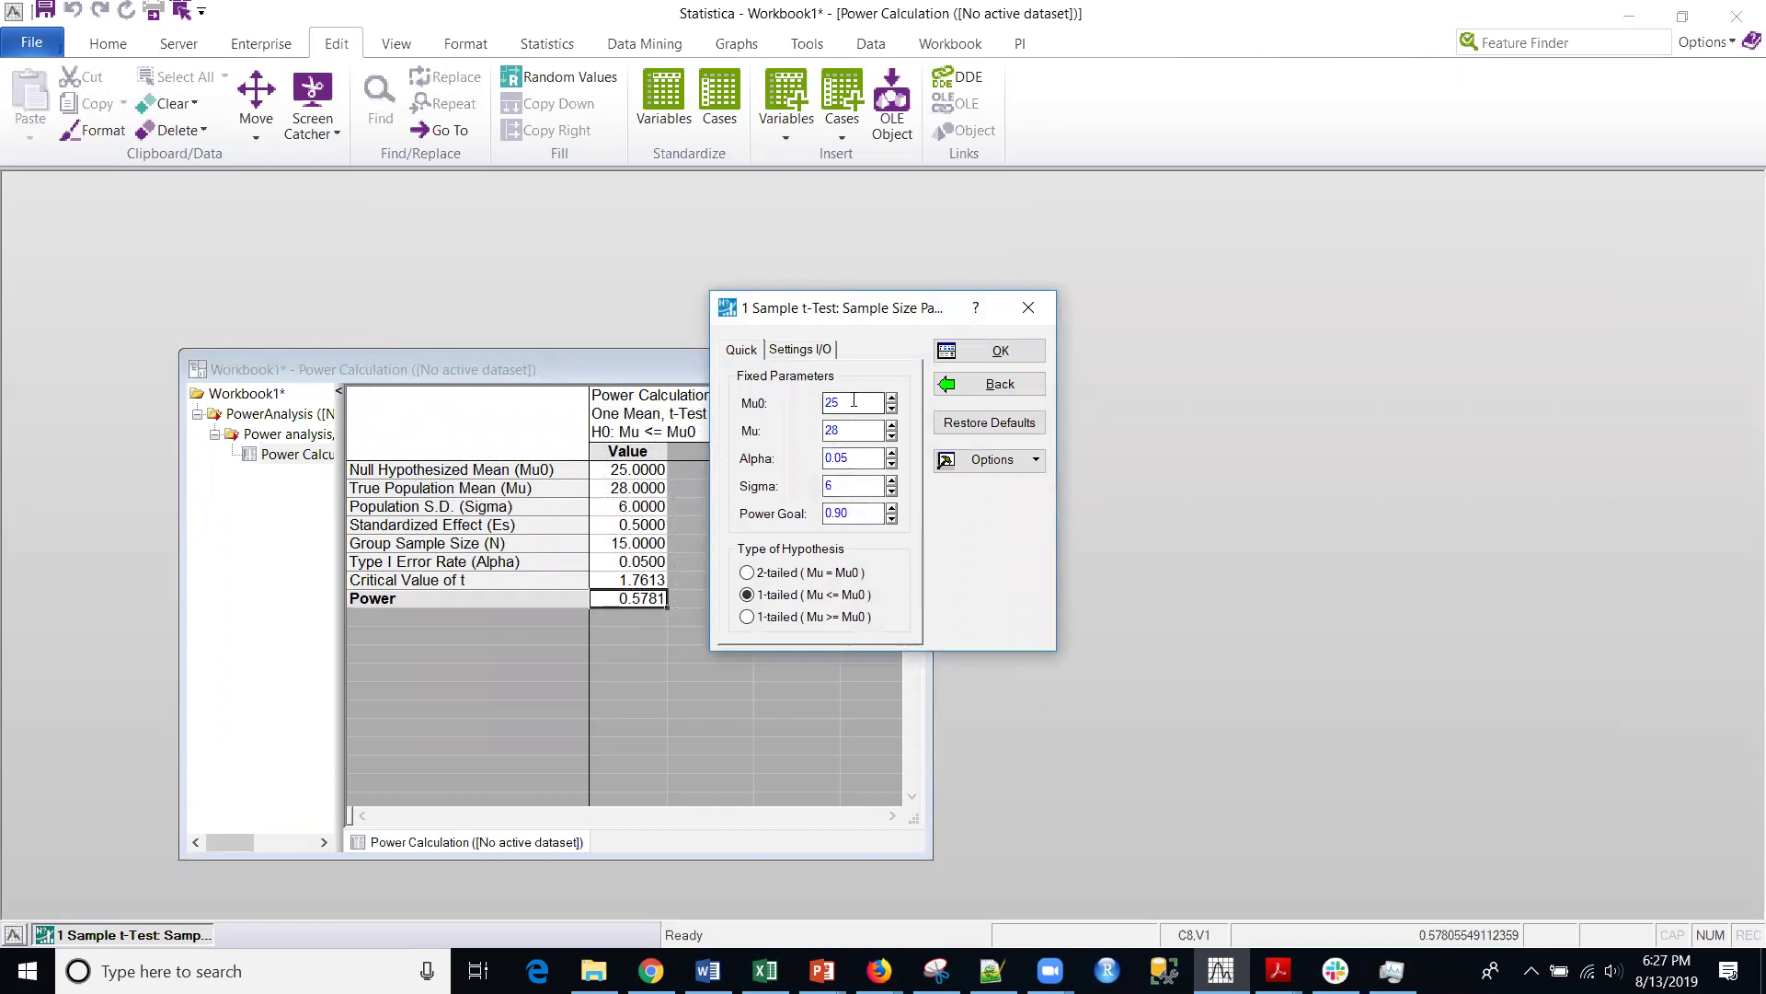
Set the Power Goal to 0.95 for the sample size calculation and accept the parameters.
{"action": "left_click", "coordinate": [850, 433]}
{"action": "left_click", "coordinate": [865, 462]}
{"action": "double_click", "coordinate": [837, 512]}
{"action": "type", "text": "0.90"}
{"action": "key", "text": "BackSpace"}
{"action": "type", "text": "5"}
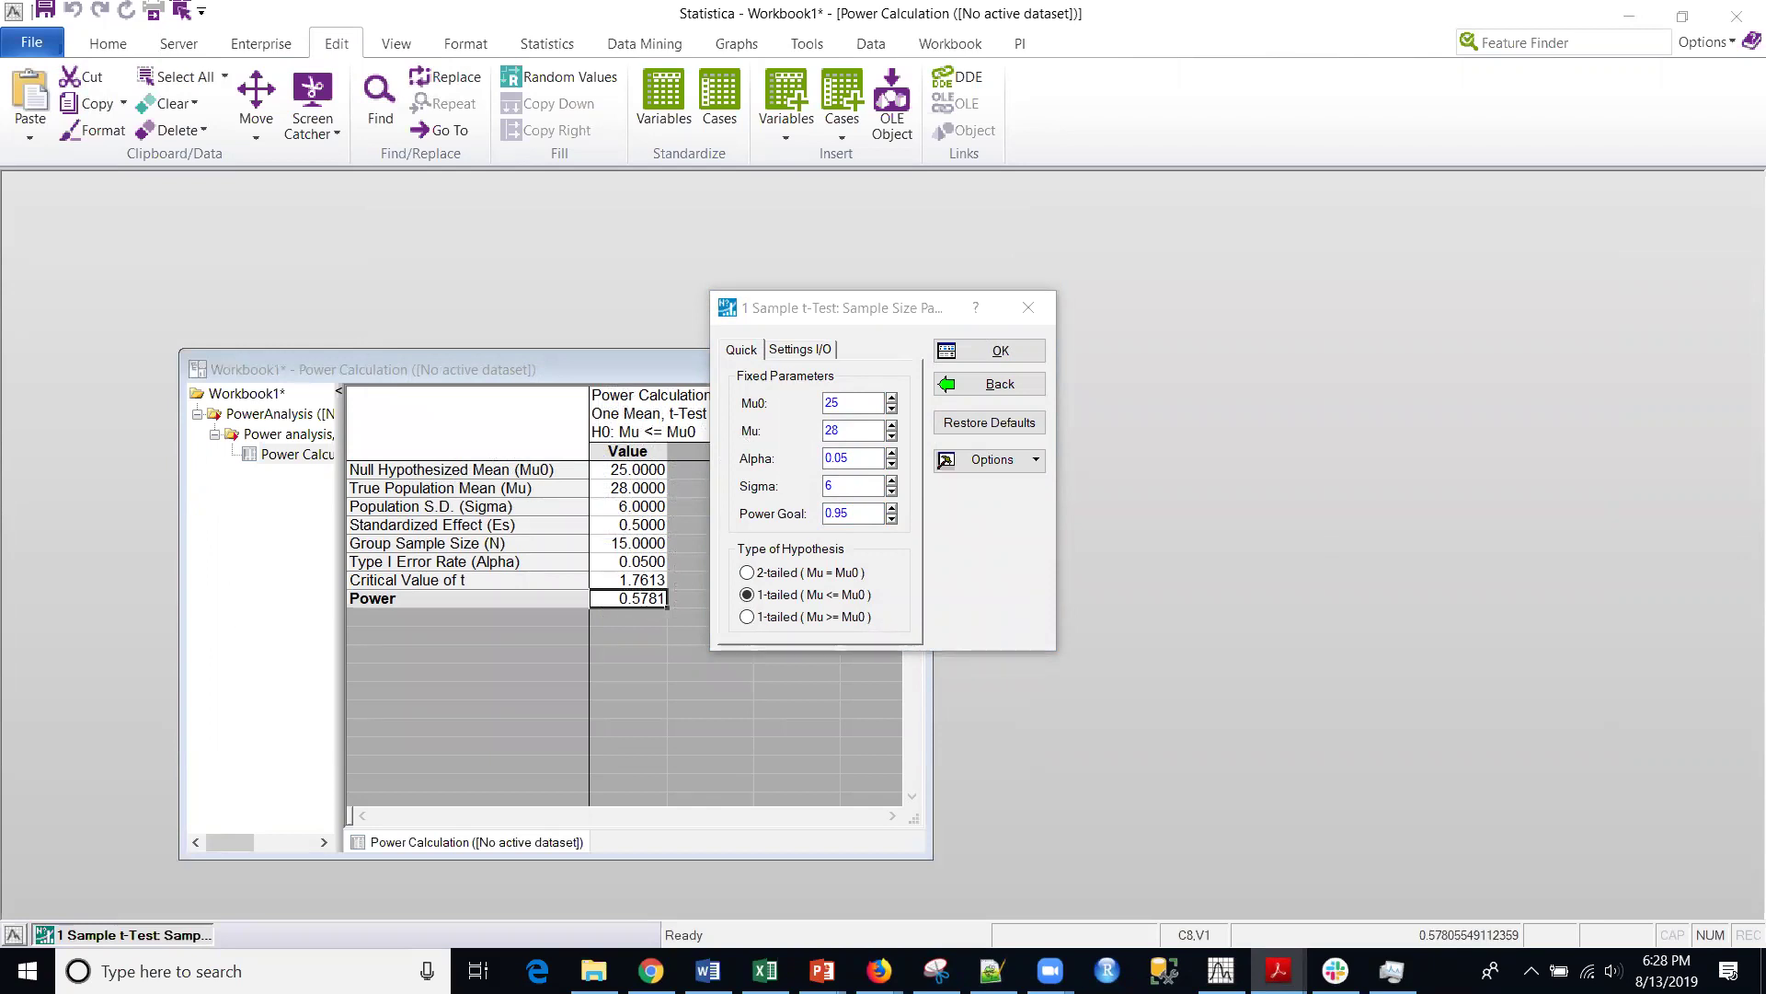
{"action": "left_click", "coordinate": [974, 355]}
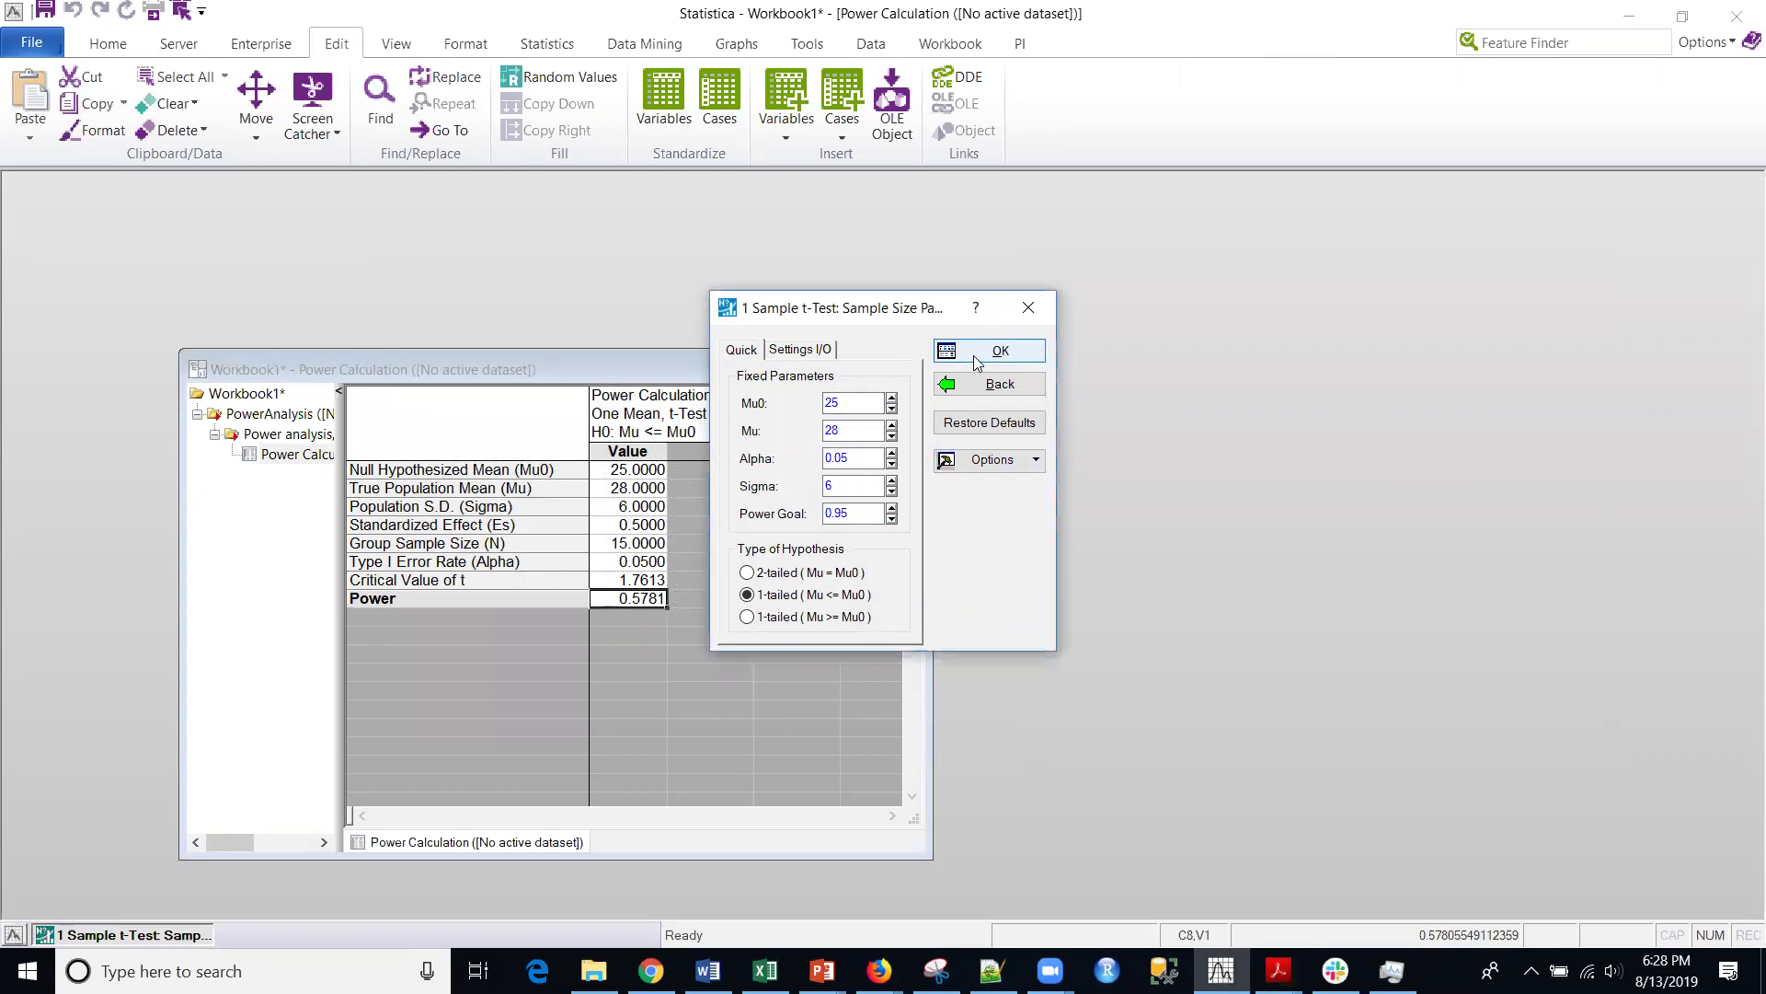
Calculate the required sample size for the one-sample t-test and move the results dialog clear of the output table.
{"action": "left_click", "coordinate": [977, 355]}
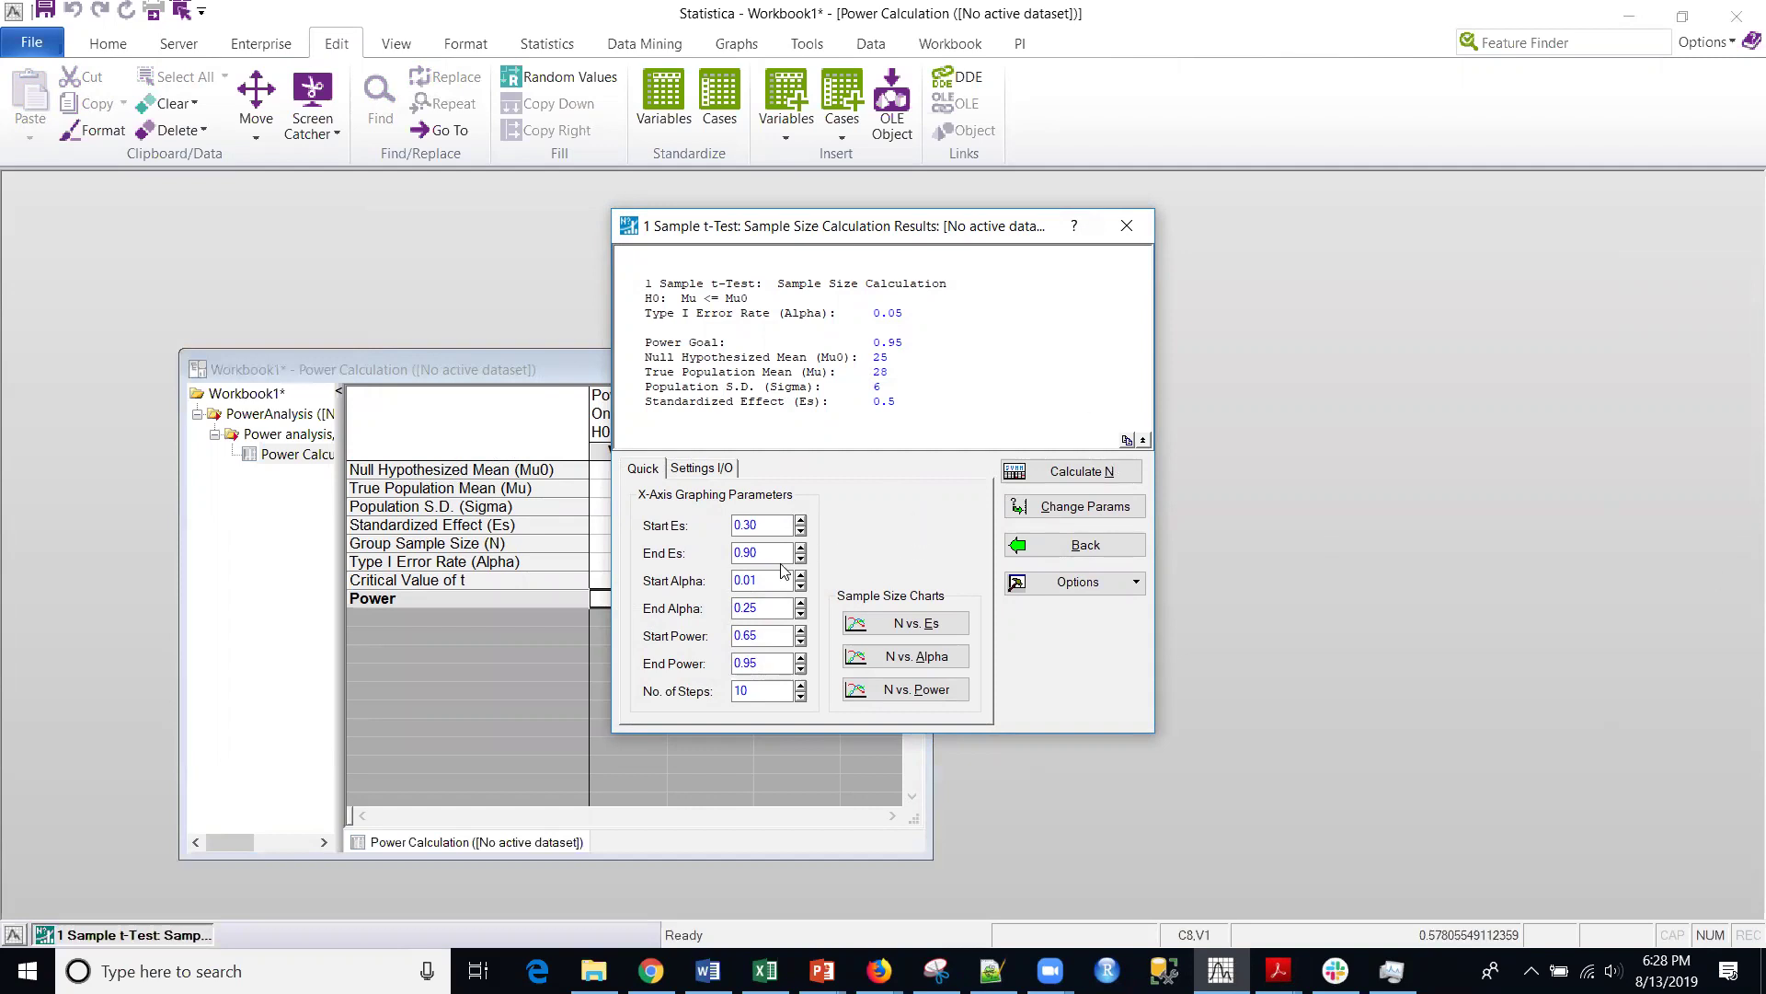
{"action": "left_click", "coordinate": [764, 612]}
{"action": "left_click", "coordinate": [762, 636]}
{"action": "left_click", "coordinate": [1076, 471]}
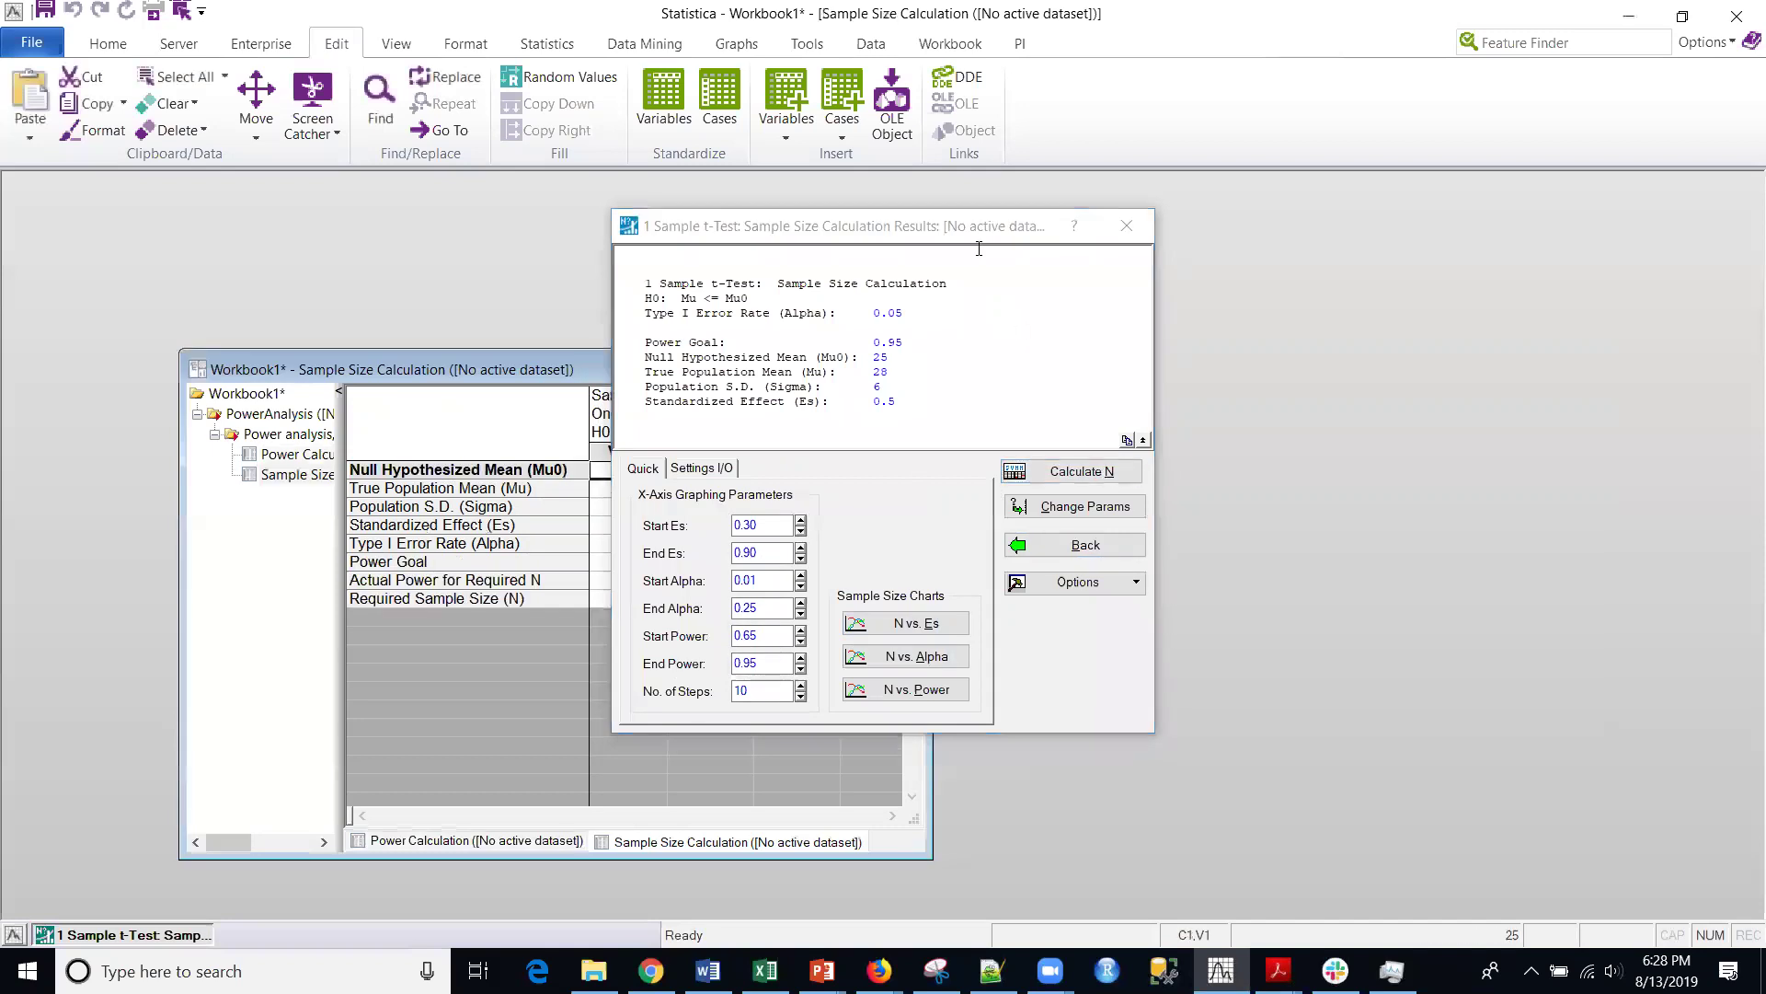
{"action": "left_click_drag", "start_coordinate": [979, 230], "coordinate": [1381, 227]}
Examine the power goal, actual power and required sample size in the Sample Size Calculation table.
{"action": "left_click", "coordinate": [768, 571]}
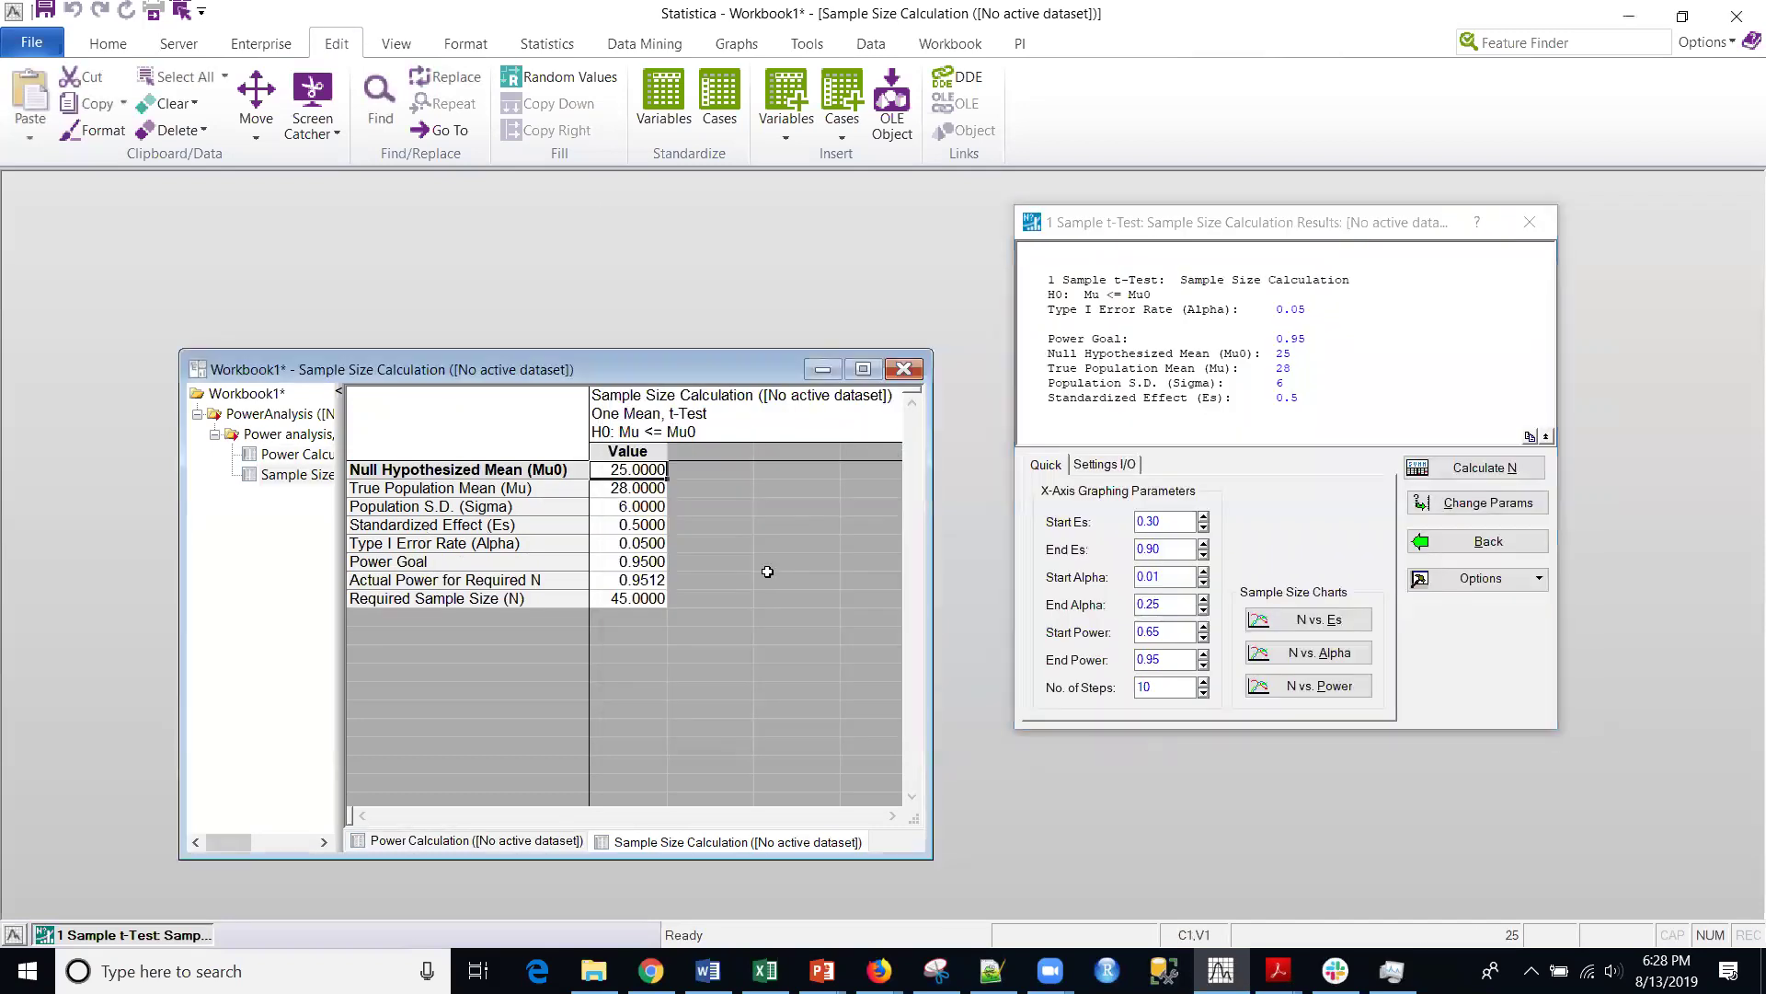
{"action": "left_click", "coordinate": [614, 564]}
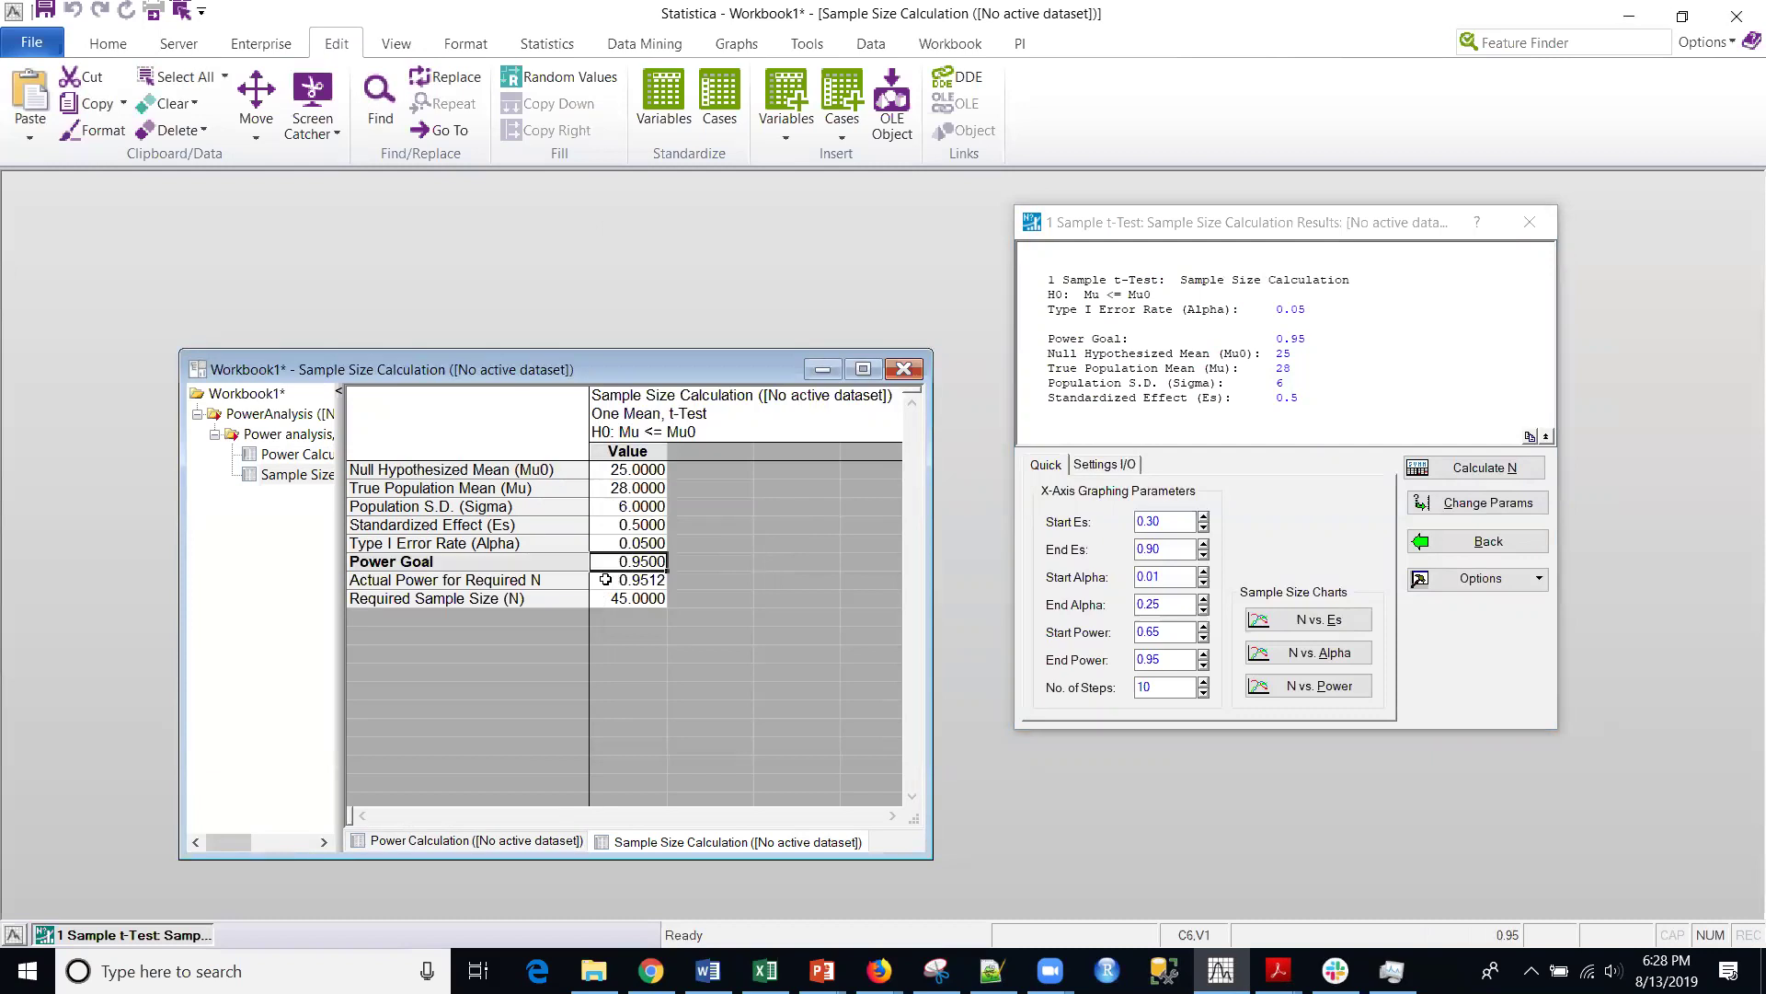
{"action": "left_click", "coordinate": [609, 581]}
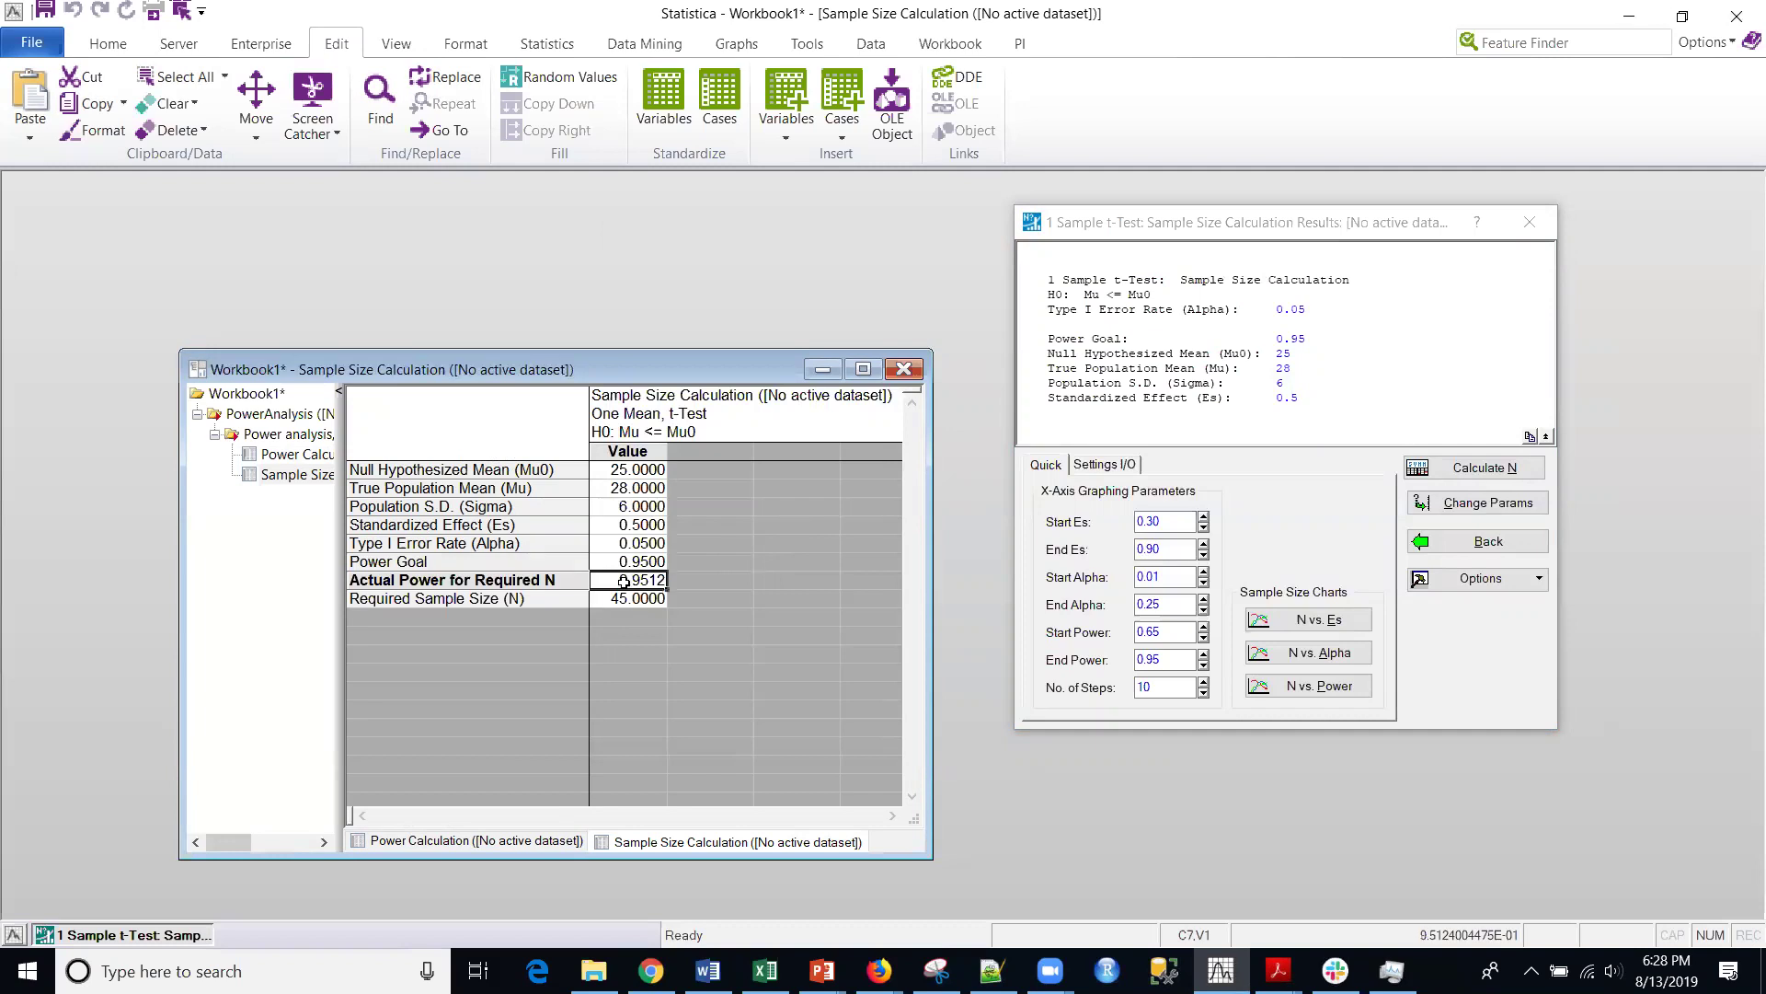
{"action": "left_click", "coordinate": [623, 598]}
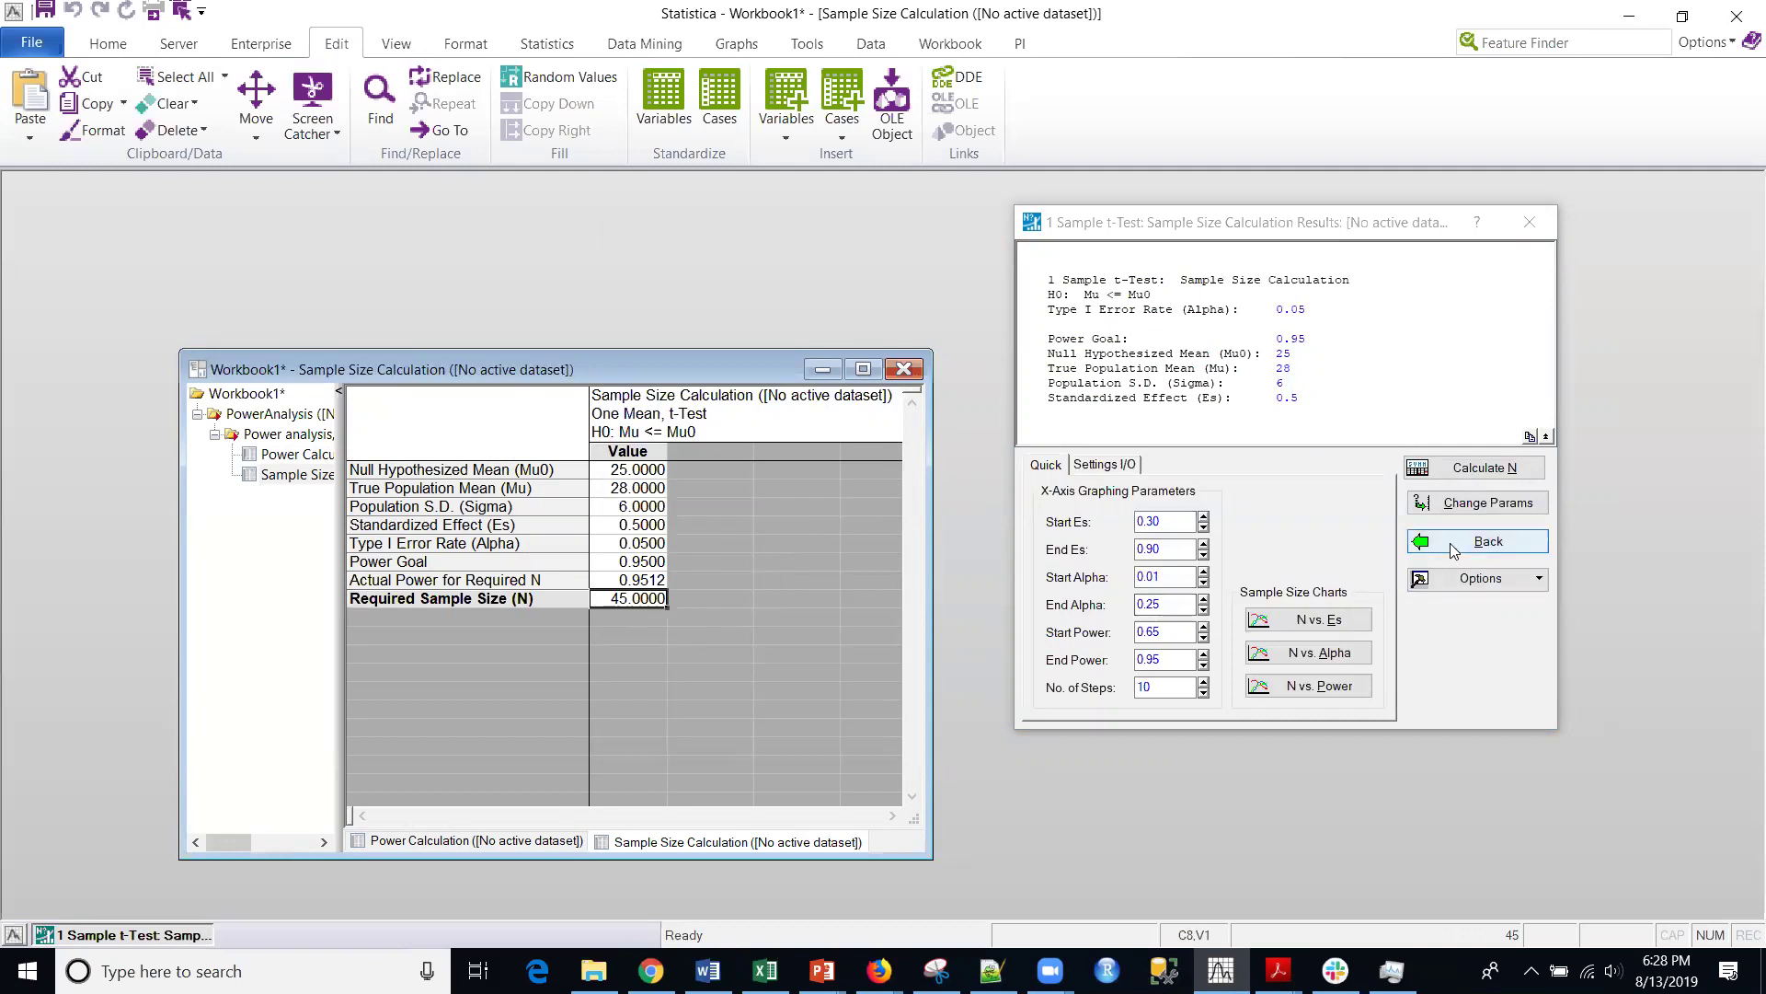
Return to the list of analyses and review the tests offered under Sample Size Calculation, Interval Estimation and Probability Distributions.
{"action": "left_click", "coordinate": [1450, 543]}
{"action": "left_click", "coordinate": [992, 385]}
{"action": "left_click", "coordinate": [676, 370]}
{"action": "left_click", "coordinate": [676, 389]}
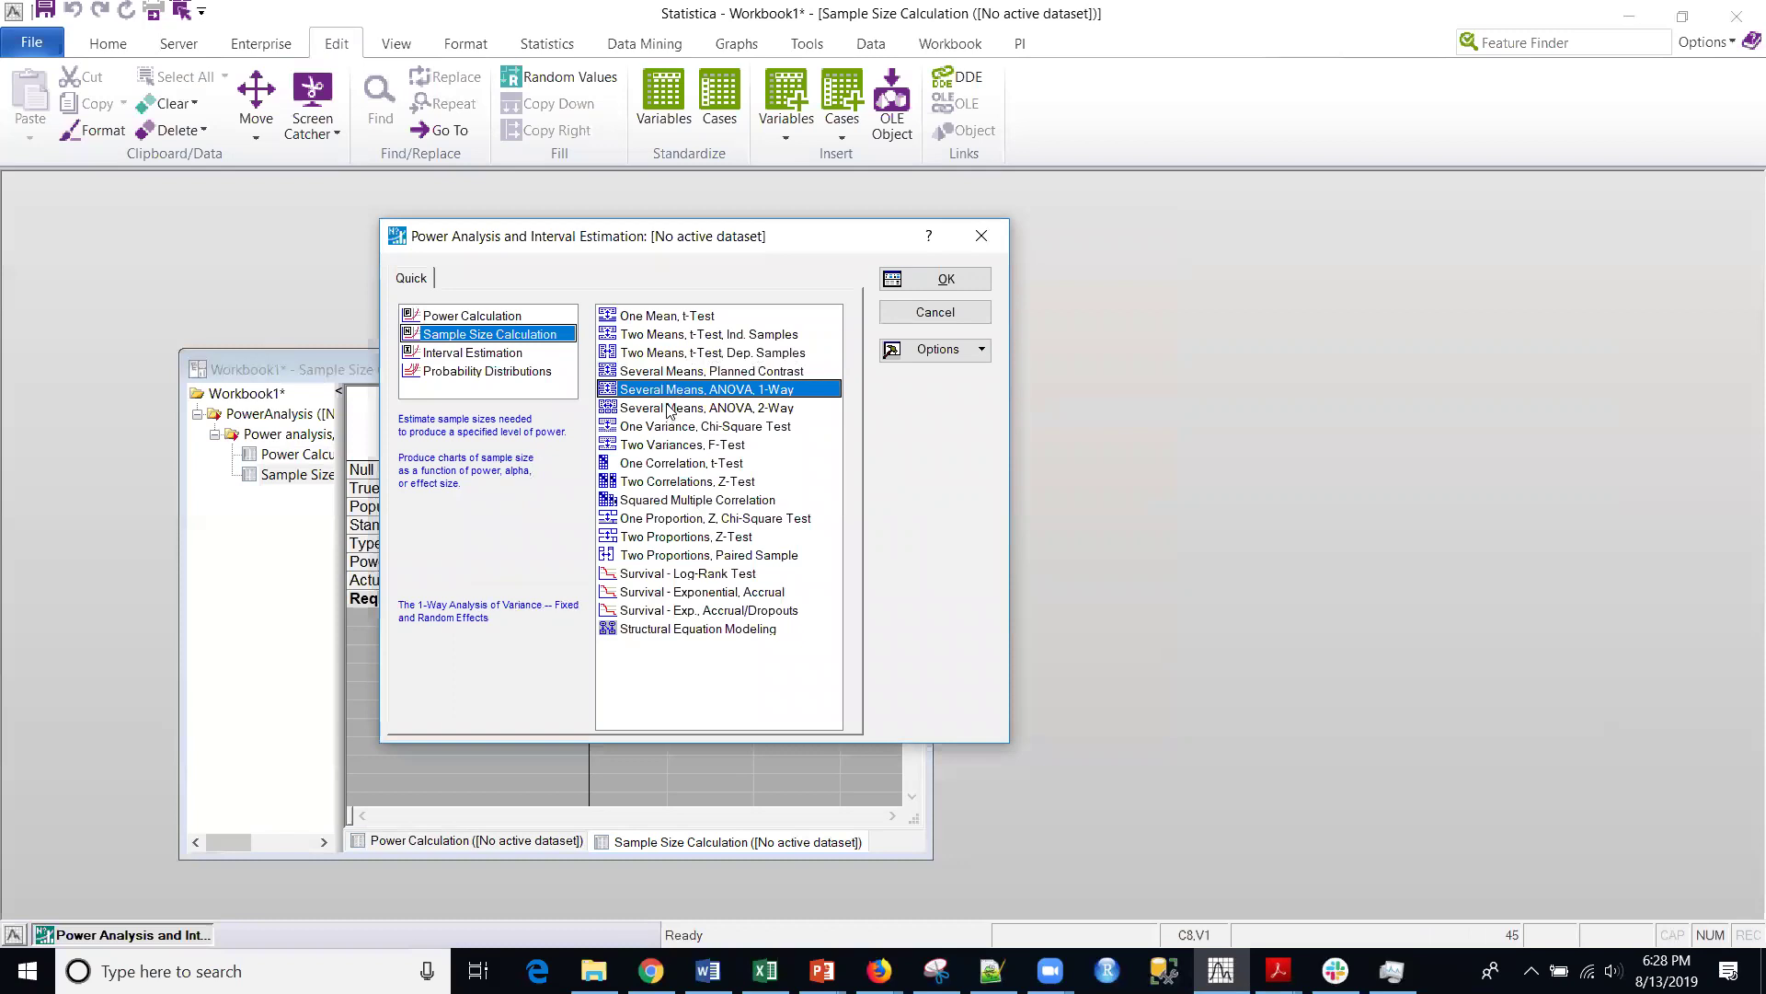
{"action": "left_click", "coordinate": [670, 415]}
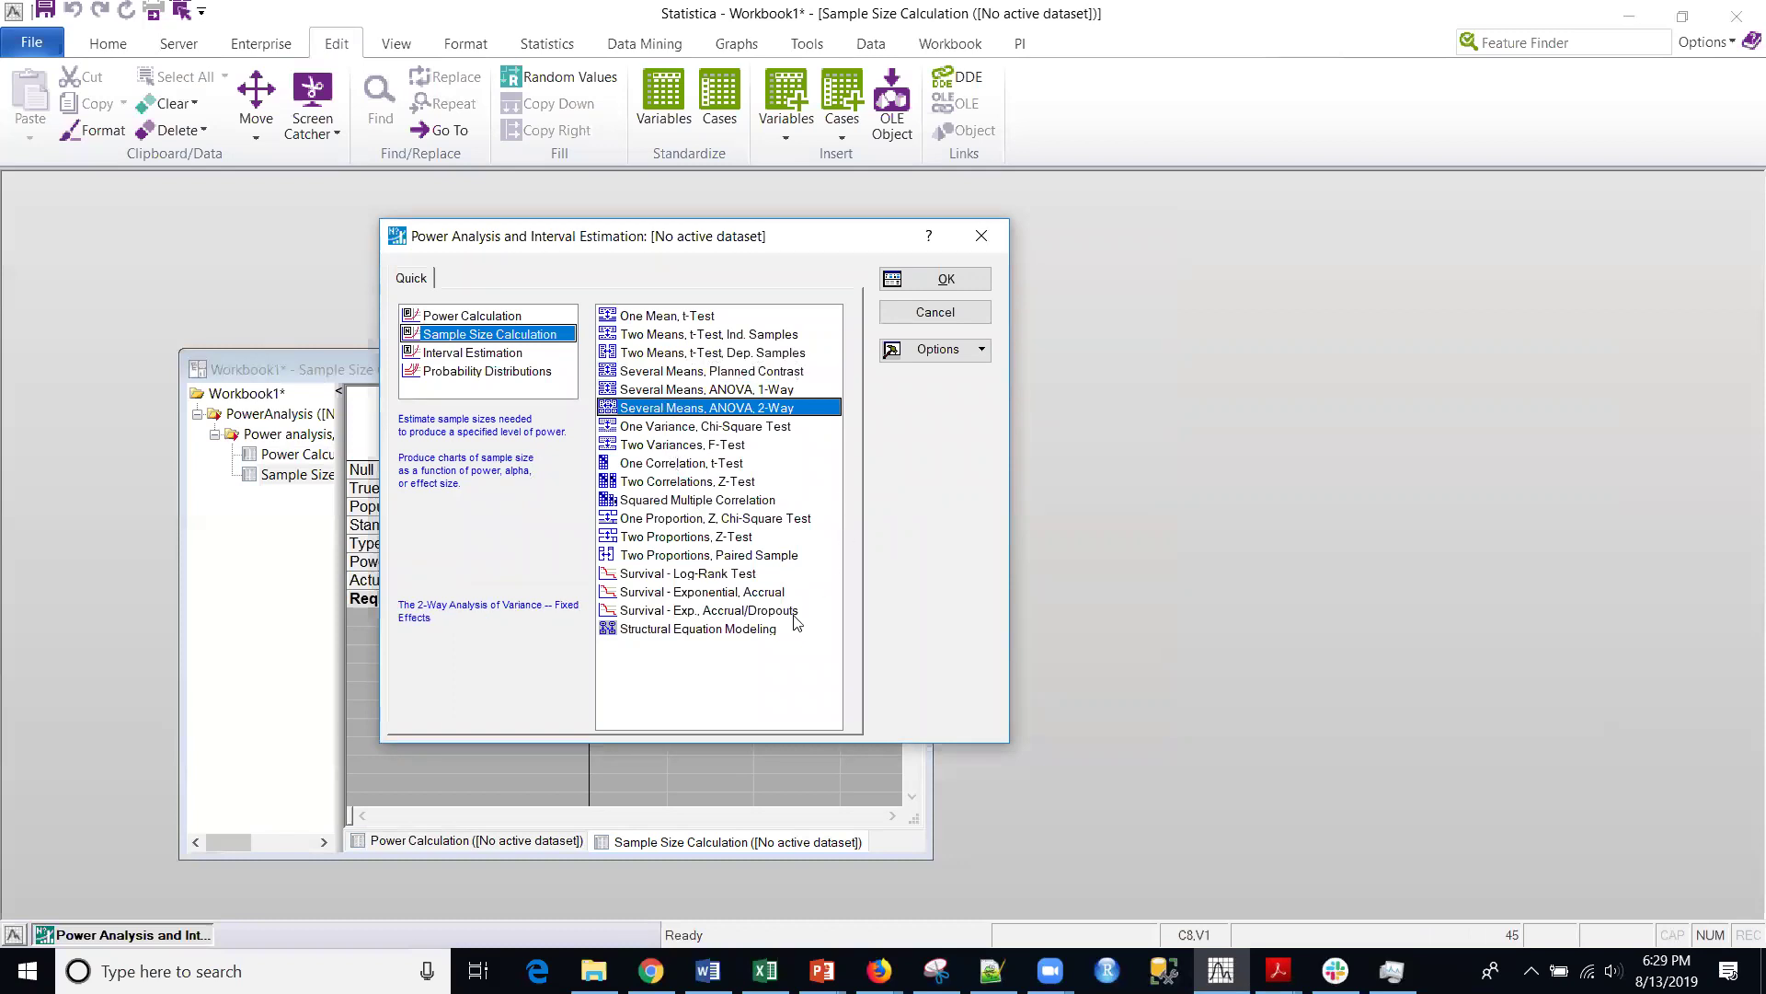
{"action": "left_click", "coordinate": [488, 352]}
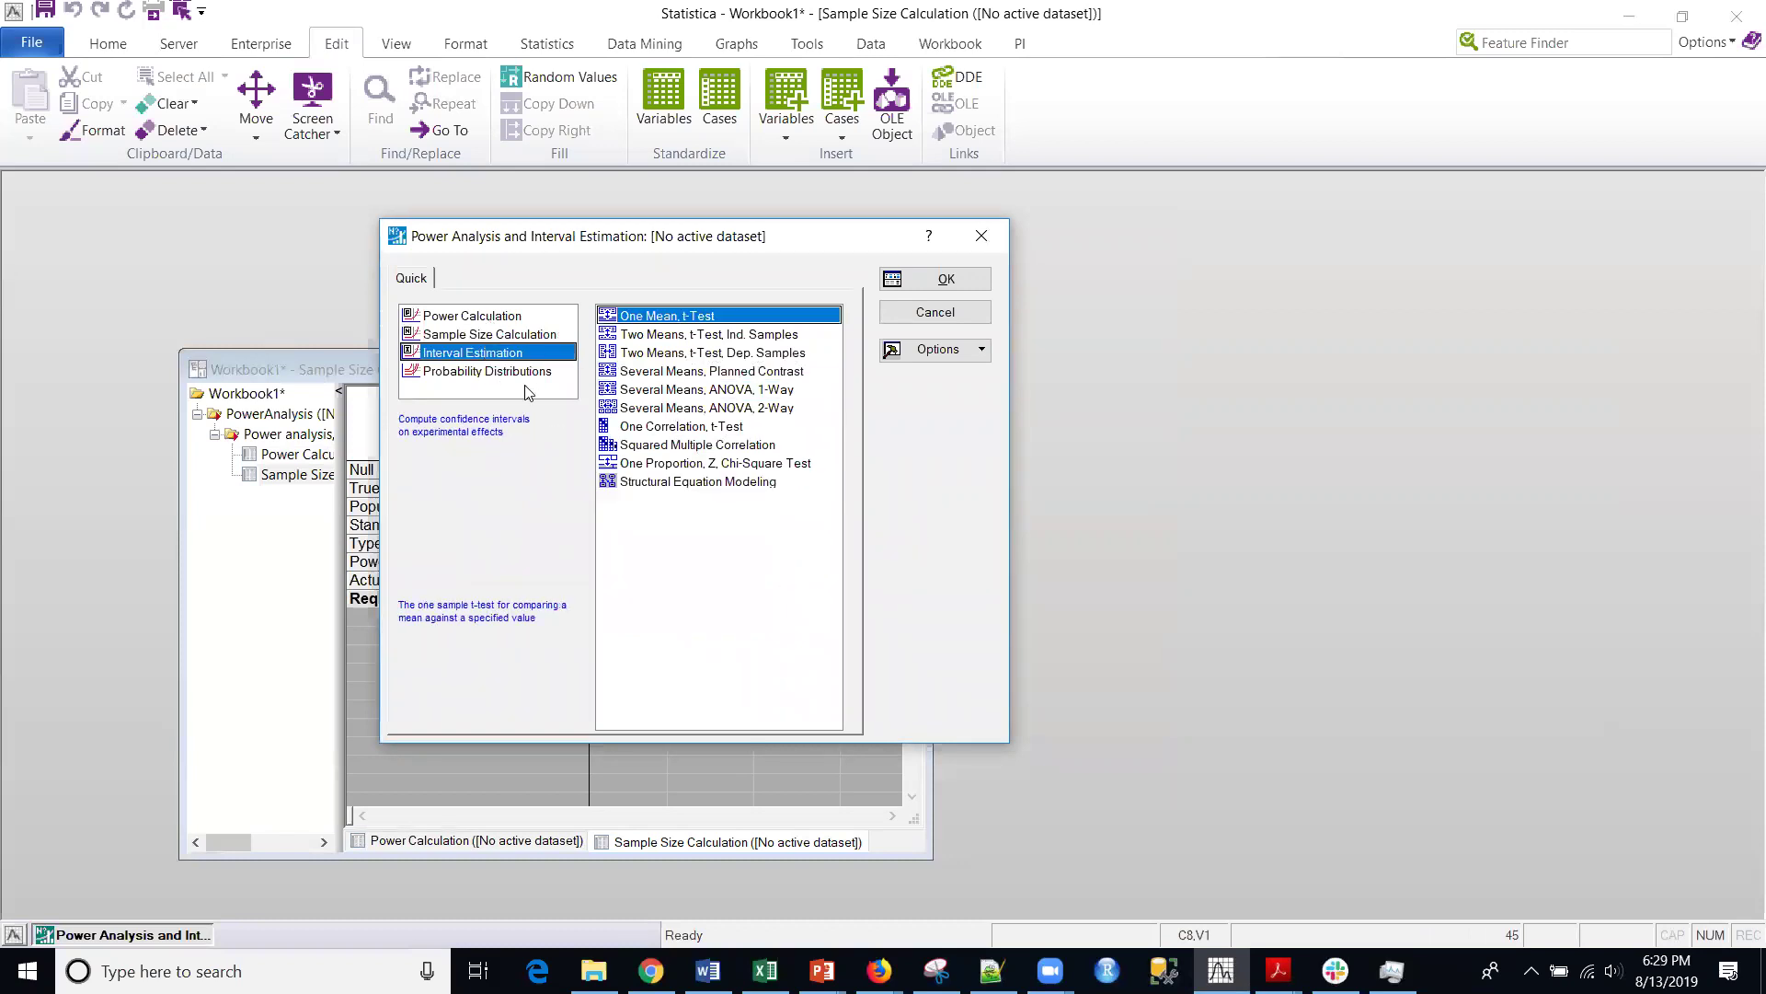
{"action": "left_click", "coordinate": [454, 376]}
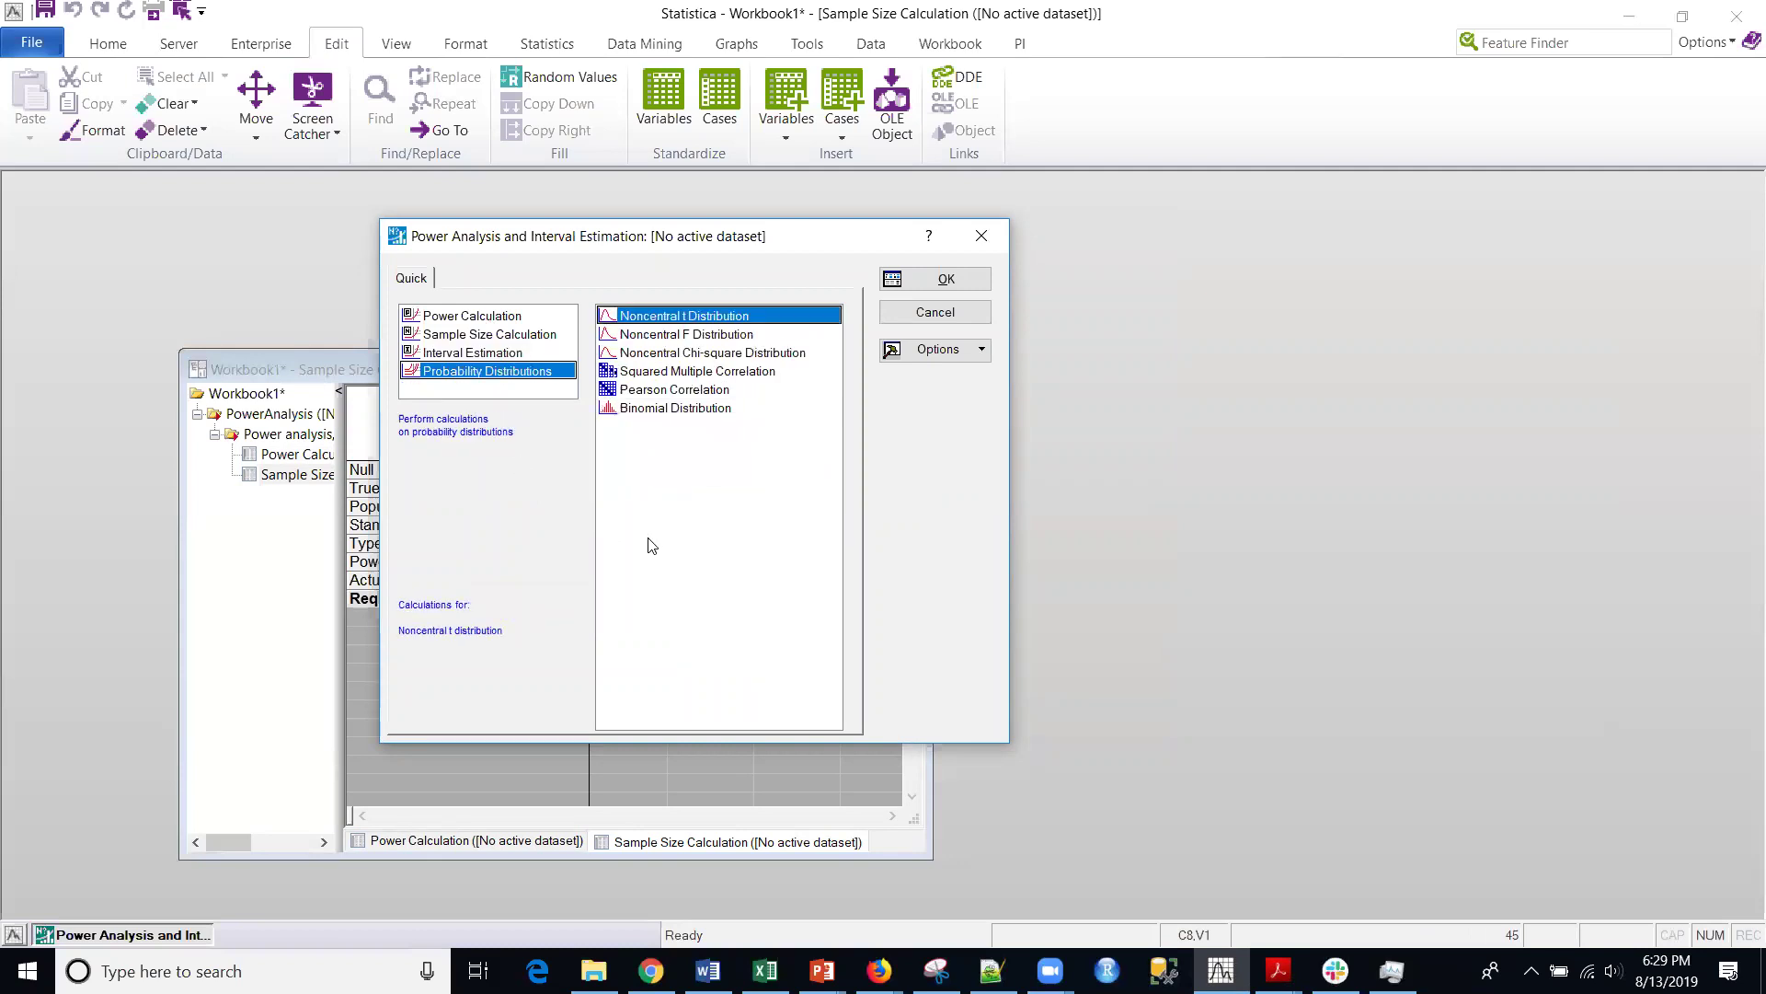